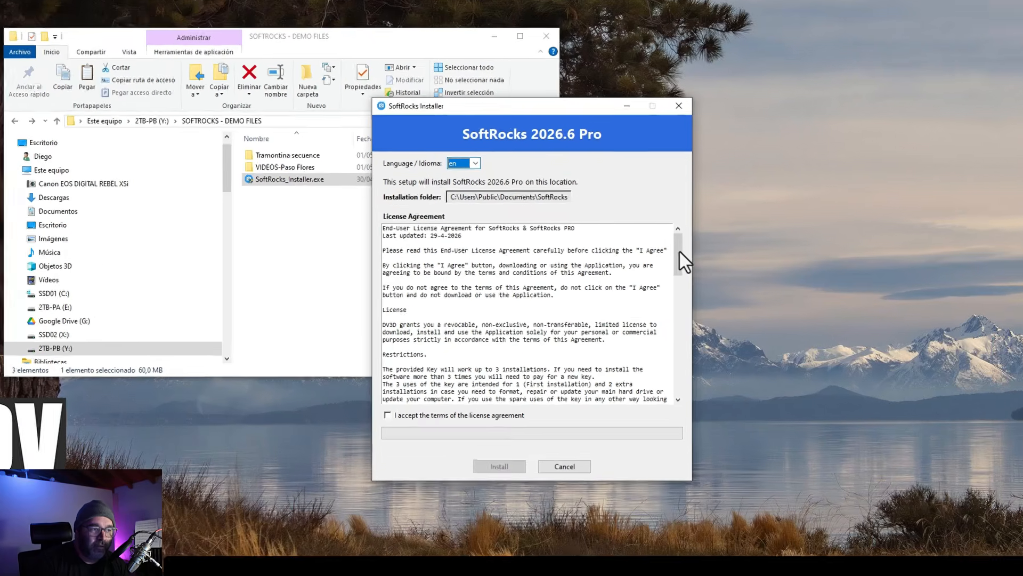
Accept the license agreement, install SoftRocks 2026.6 Pro, and confirm the finished installation.
drag(680, 251, 681, 275)
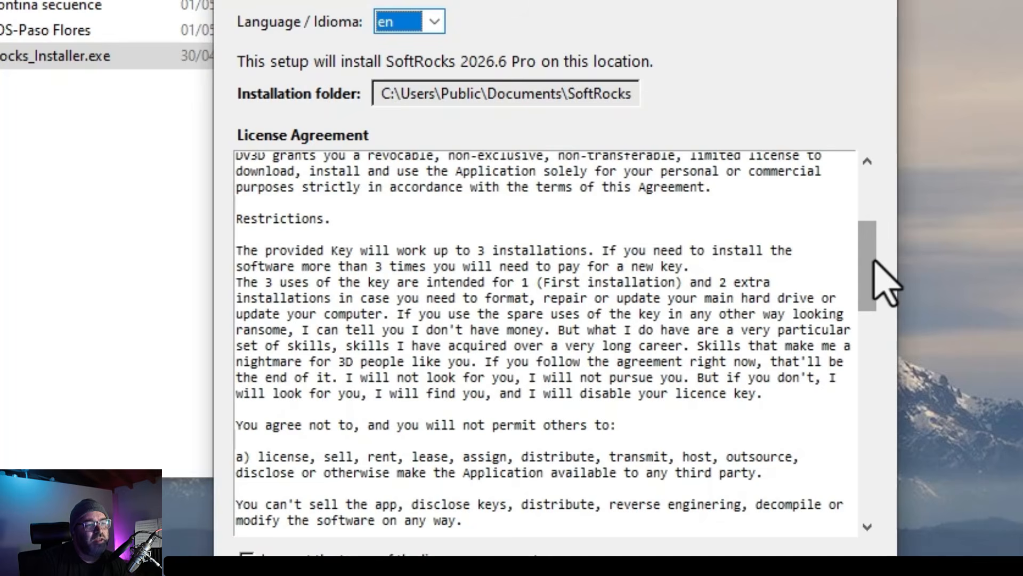
drag(875, 269, 880, 506)
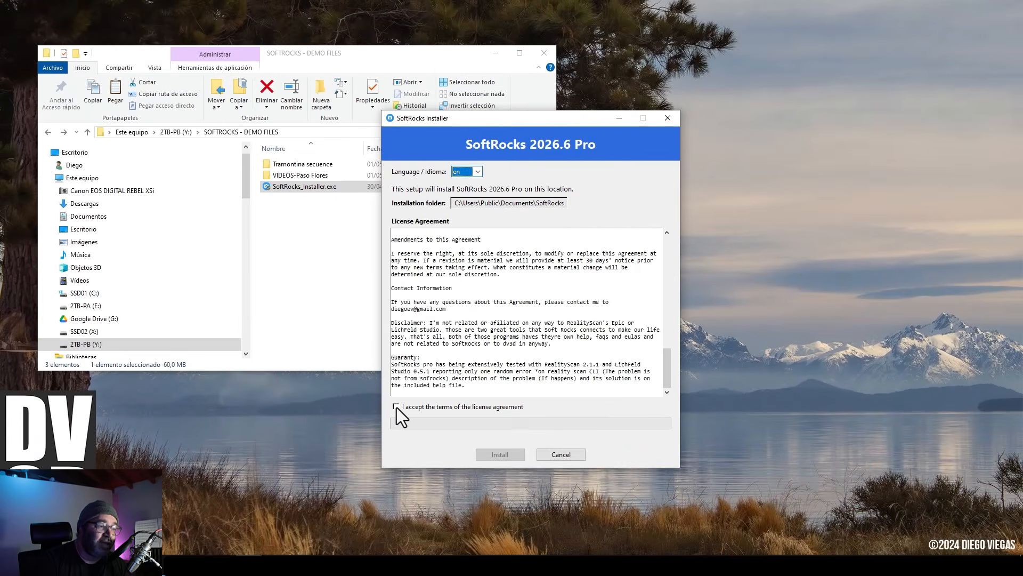
click(396, 408)
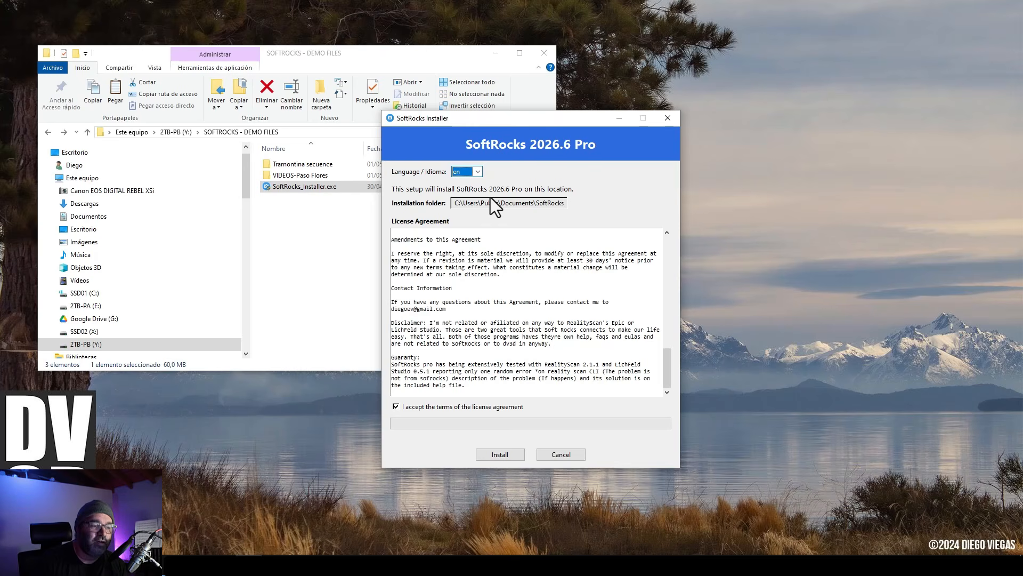
click(507, 457)
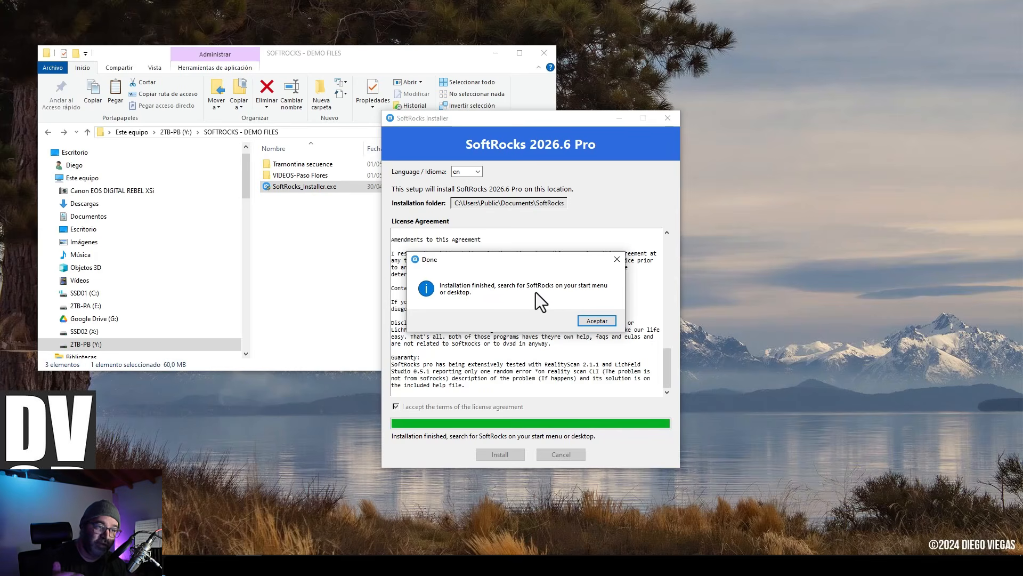
click(597, 321)
click(447, 272)
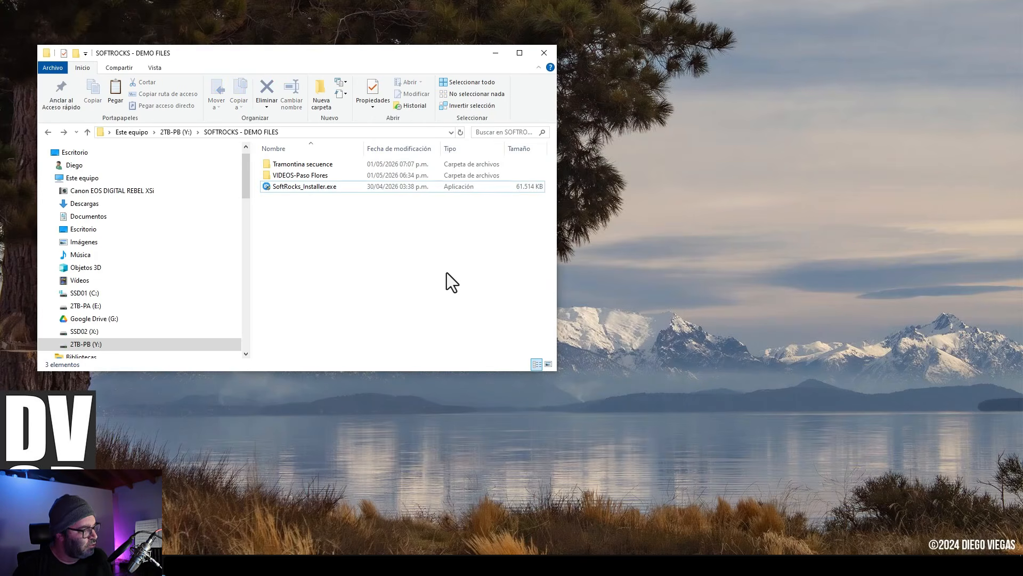
Launch SoftRocks from the Start menu search.
key(super)
text(so)
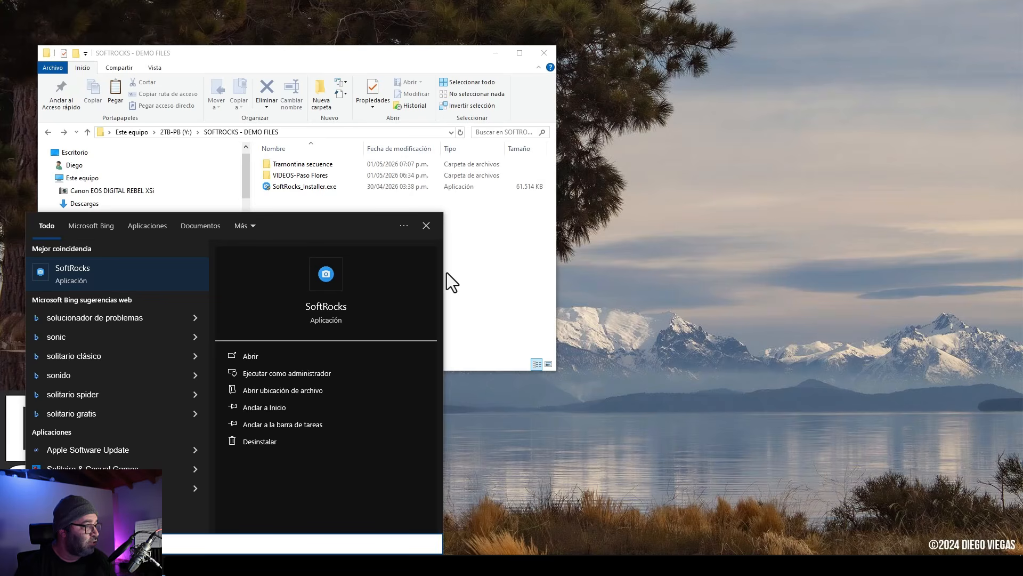
click(132, 266)
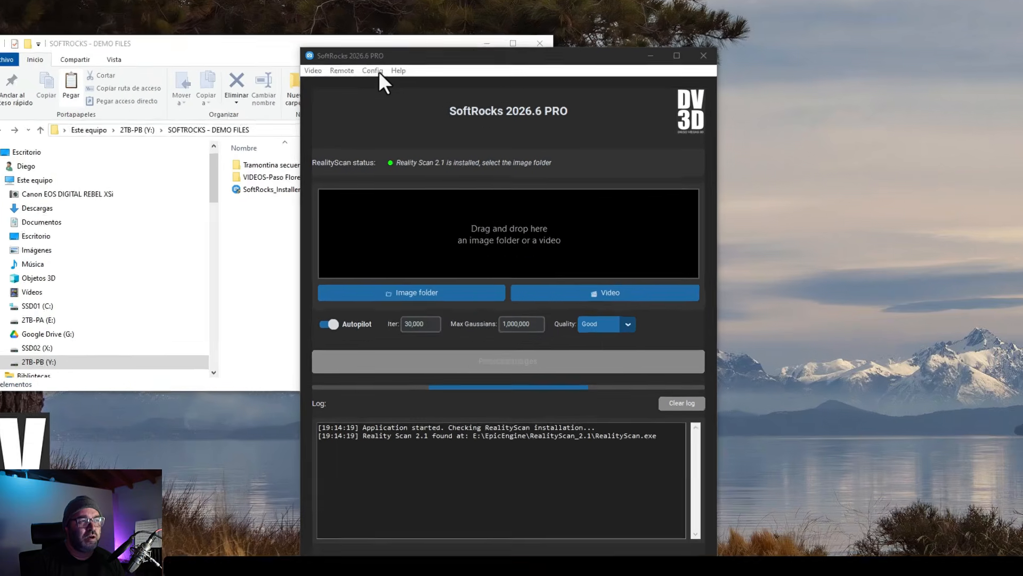
In Configuration, set the LichtFeld-Studio executable to LF_Studio_5-2\bin\LichtFeld-Studio.exe on the Desktop.
click(391, 77)
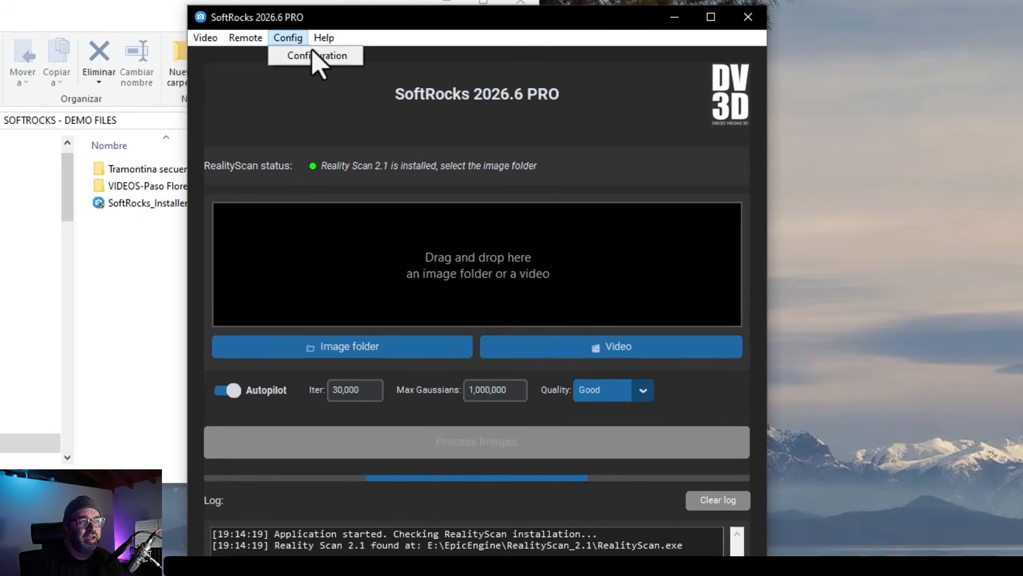
click(320, 55)
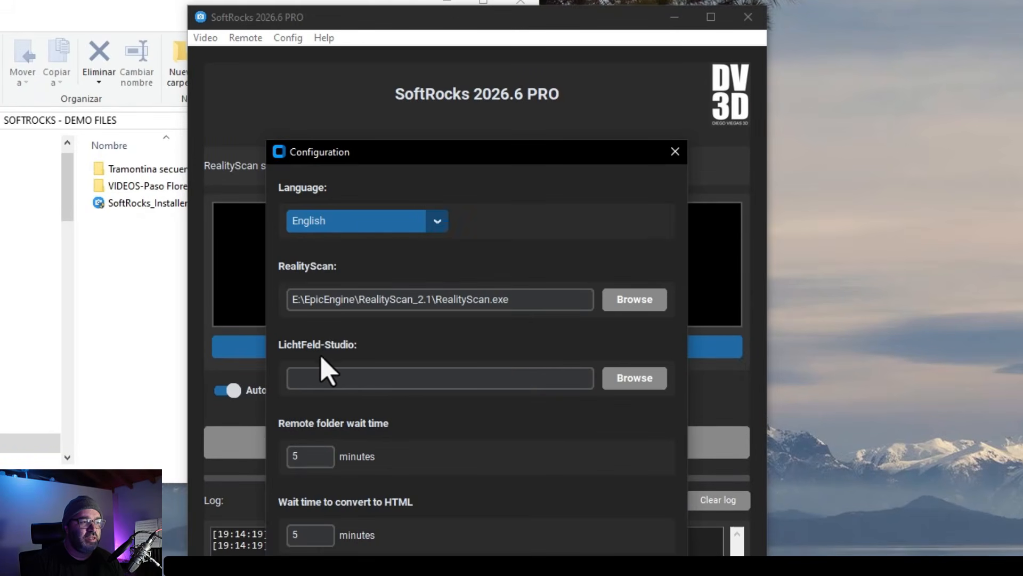
click(637, 383)
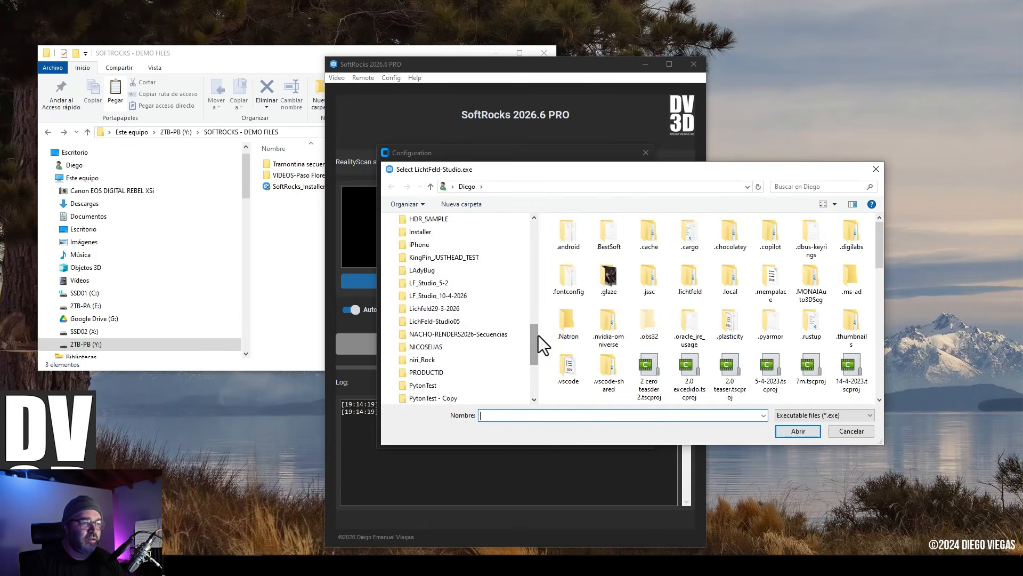
drag(519, 403, 523, 279)
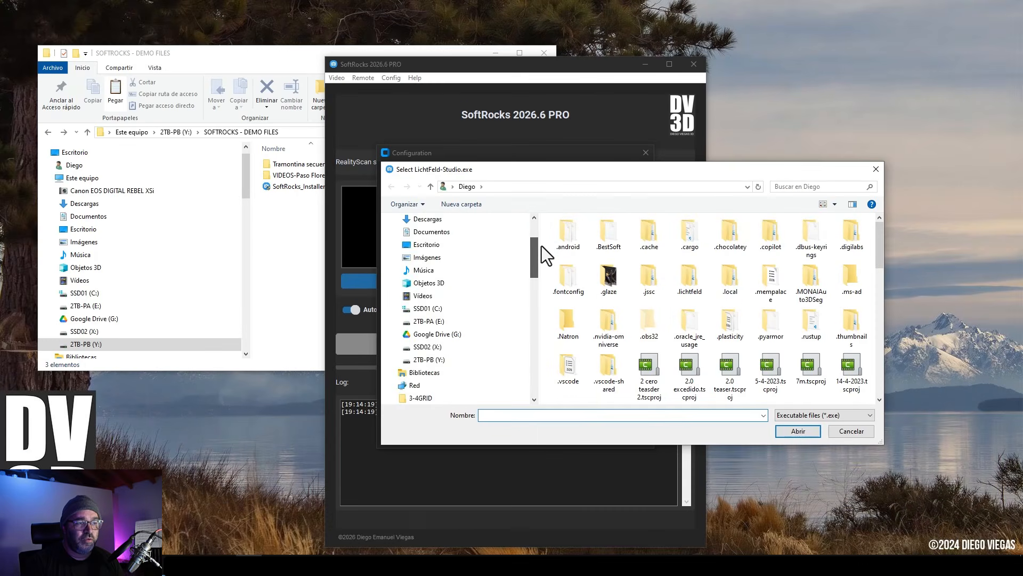
click(440, 241)
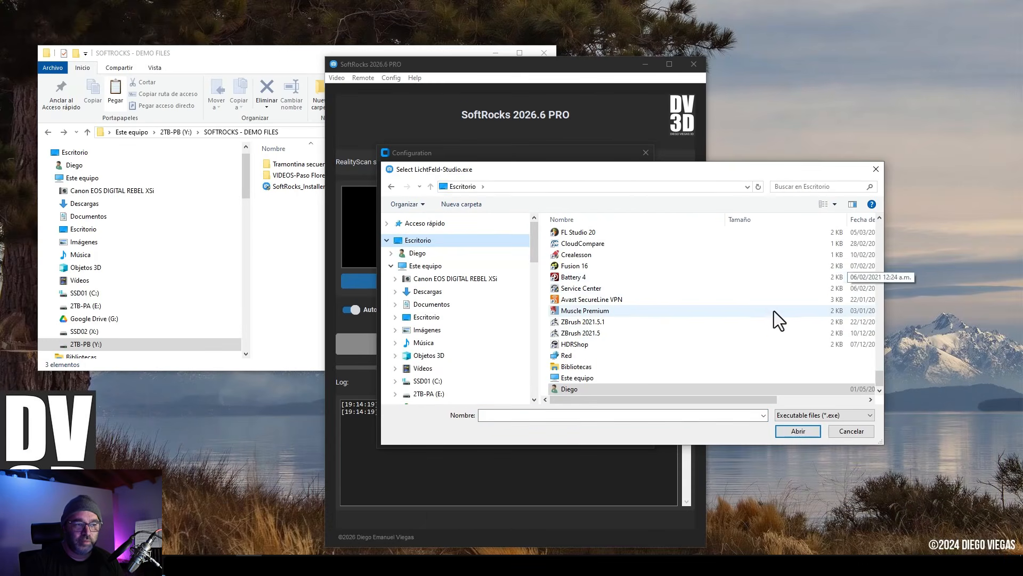
click(693, 334)
scroll(692, 333, up, 10)
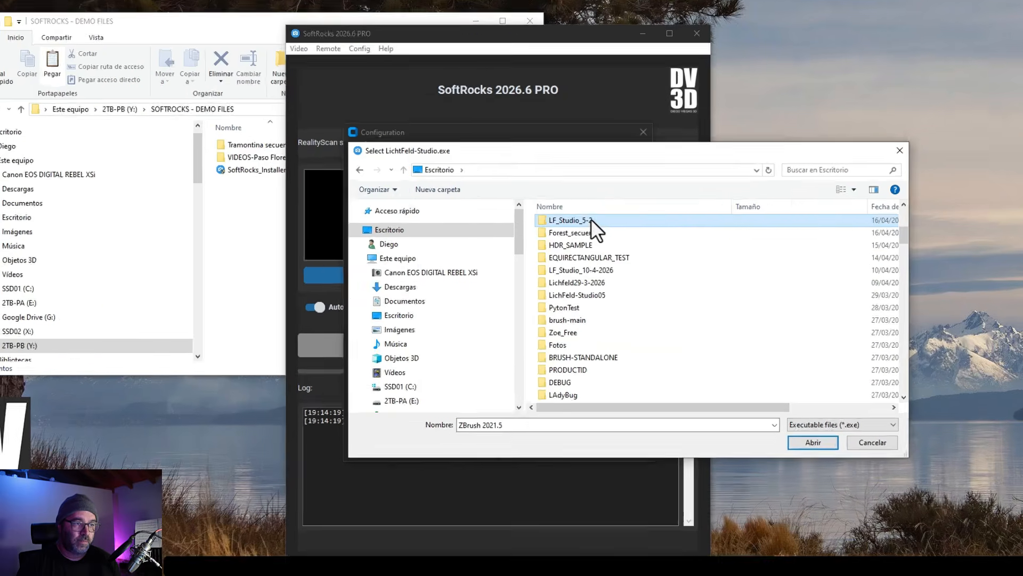
double_click(591, 231)
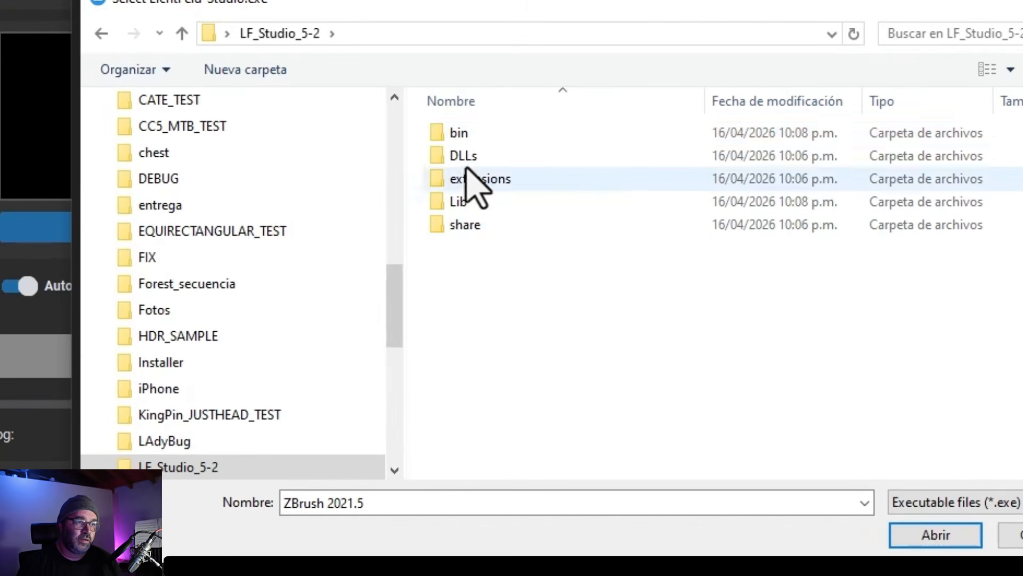
double_click(457, 134)
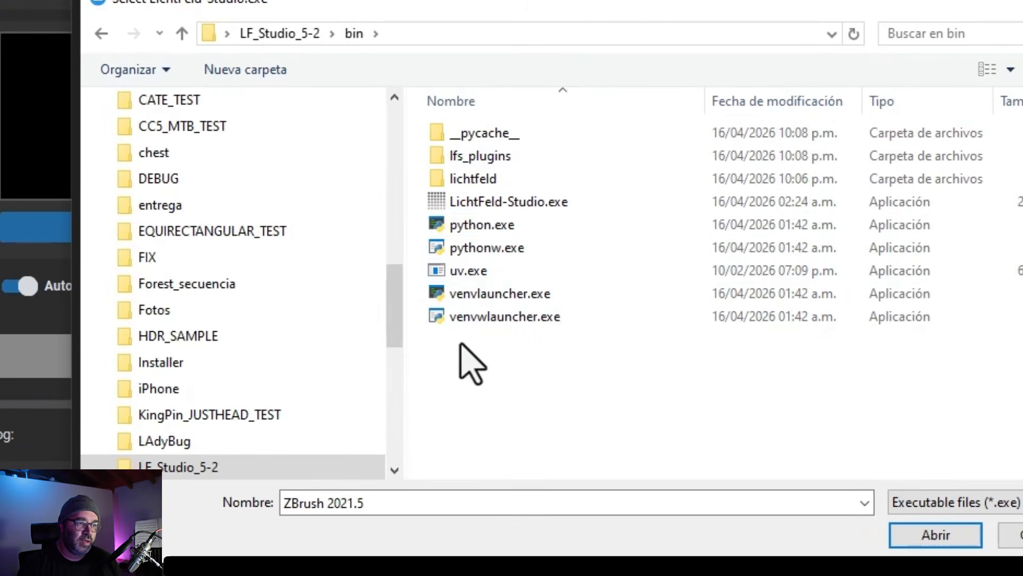
double_click(509, 202)
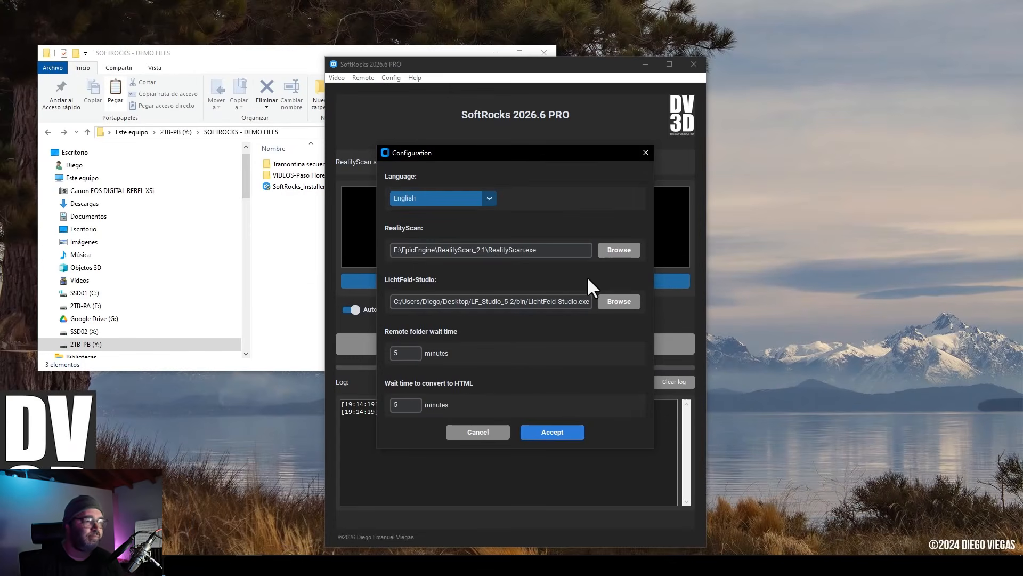
Check the language and RealityScan path options, then accept the configuration.
click(490, 201)
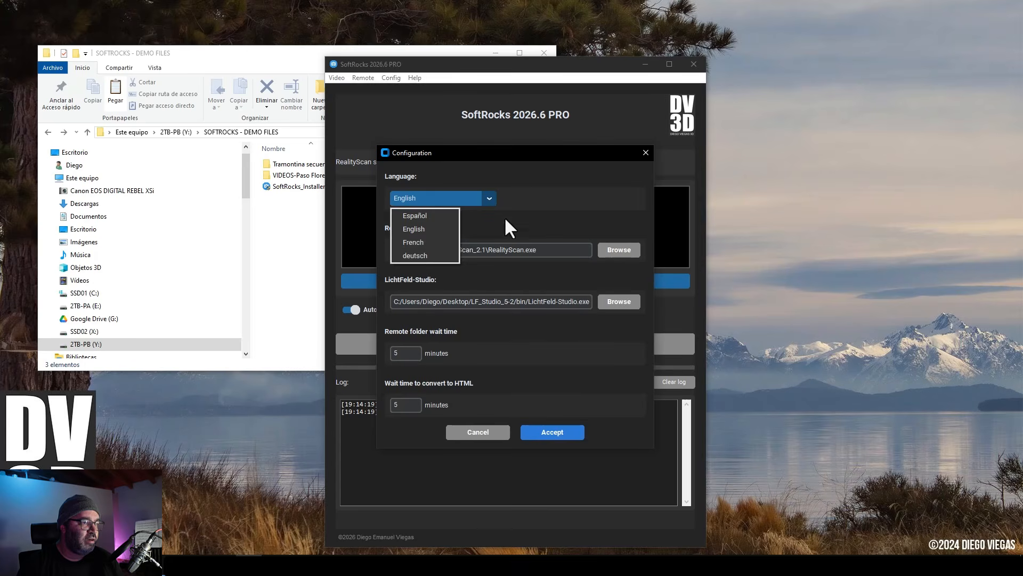
click(530, 241)
drag(542, 251, 352, 280)
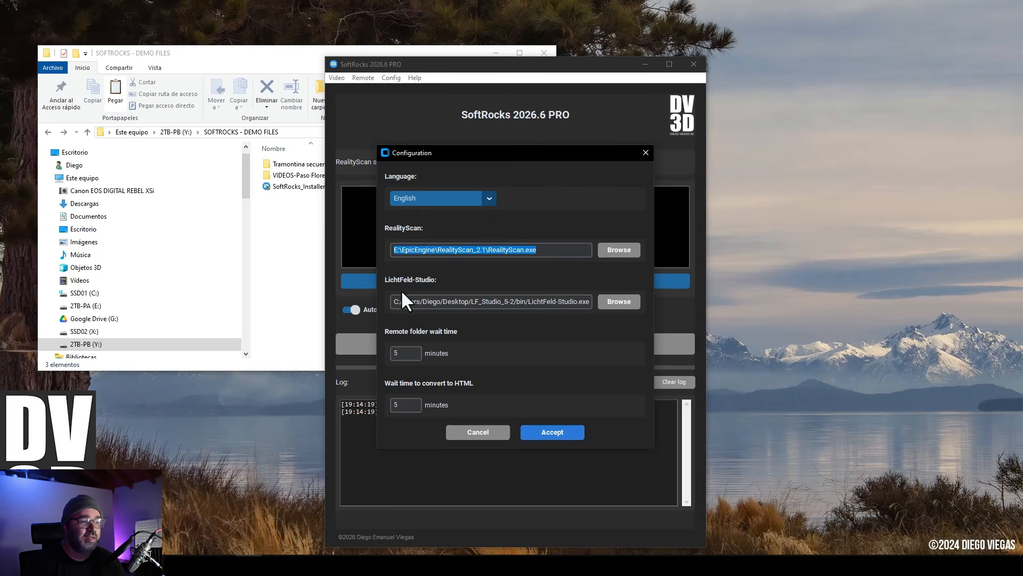
click(557, 433)
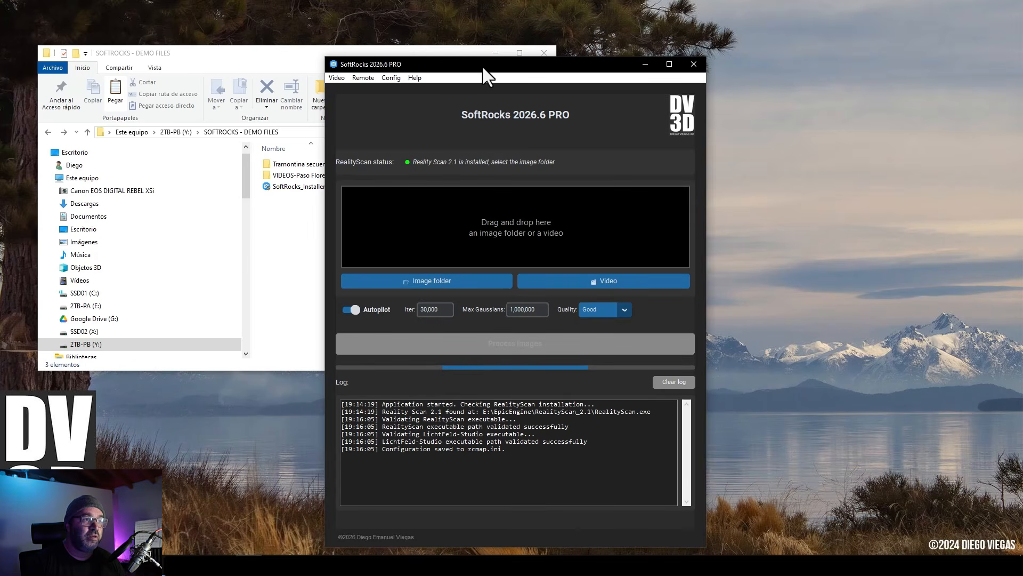
Browse the photos inside the Tramontina secuence folder in File Explorer.
drag(292, 52, 179, 70)
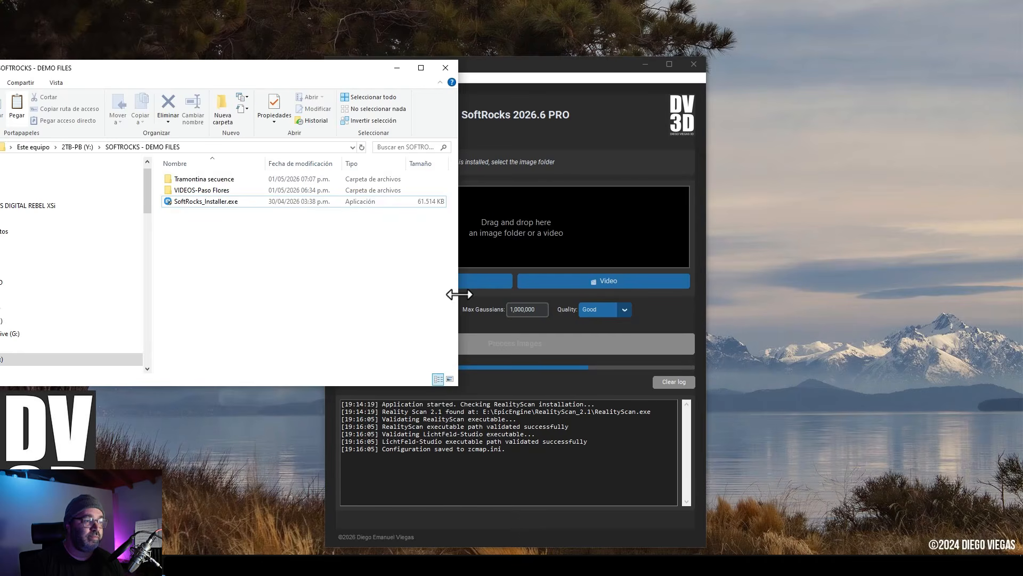
drag(455, 292, 406, 292)
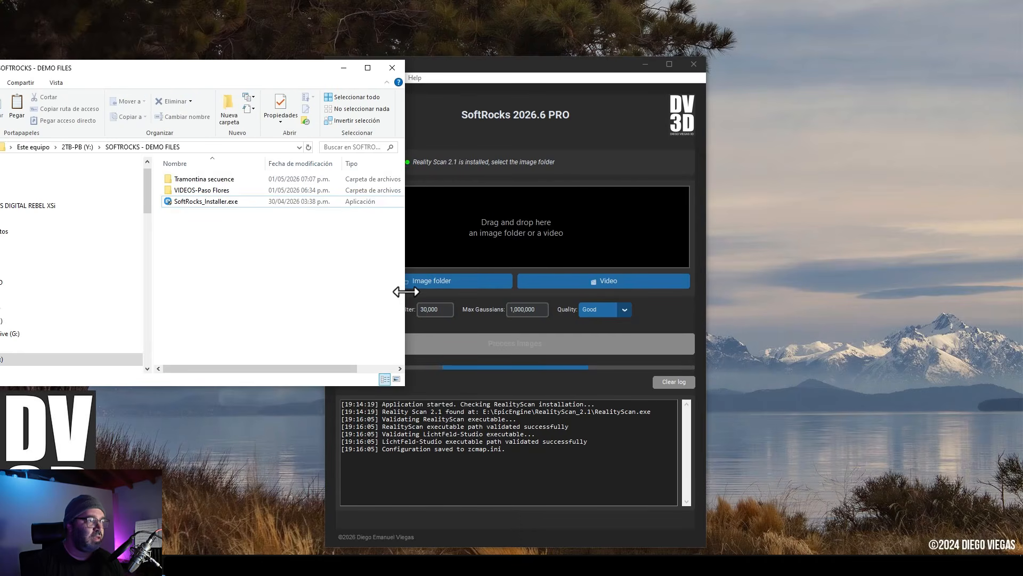
click(212, 178)
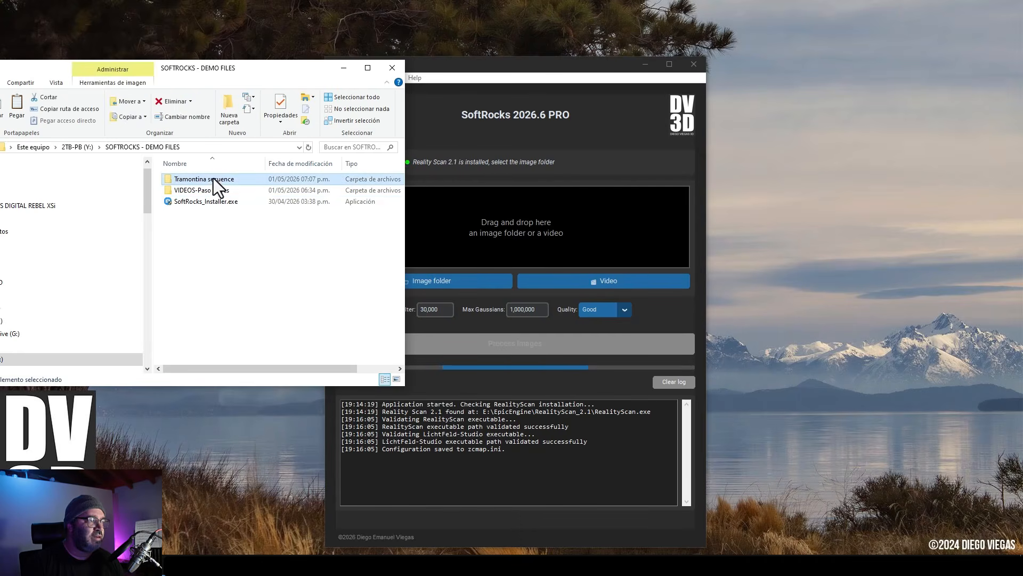
click(367, 68)
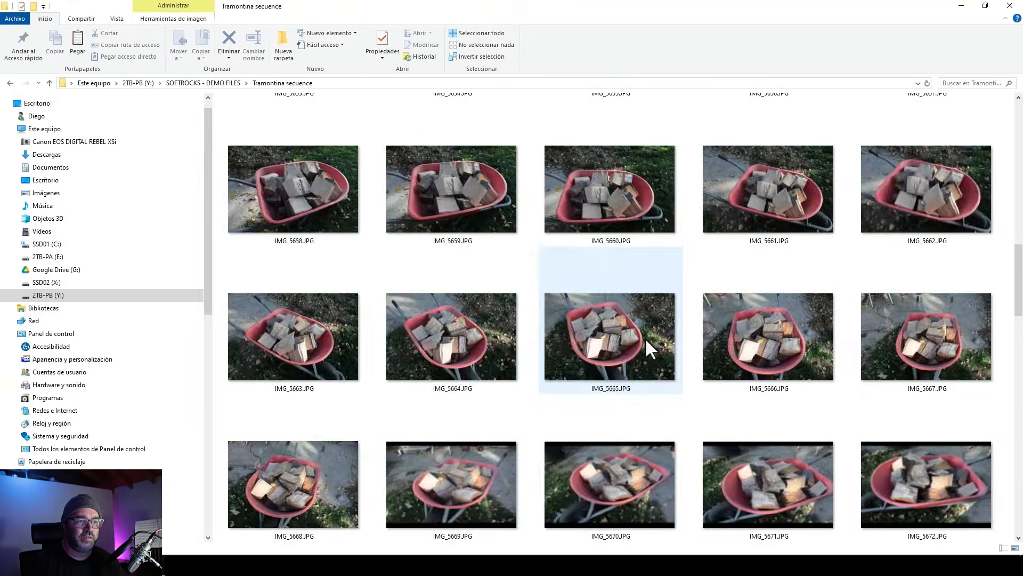
scroll(613, 320, up, 10)
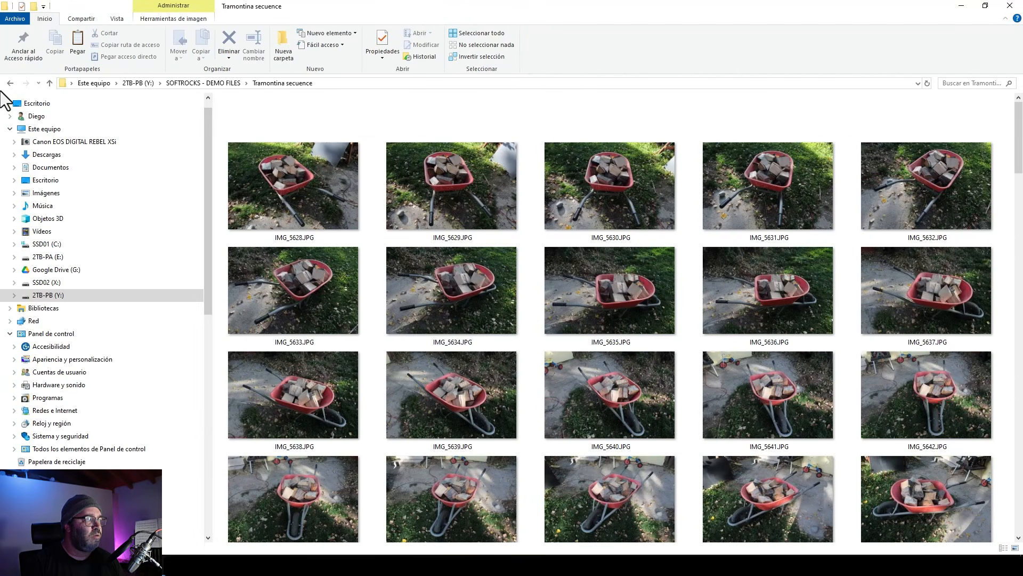
key(alt+Left)
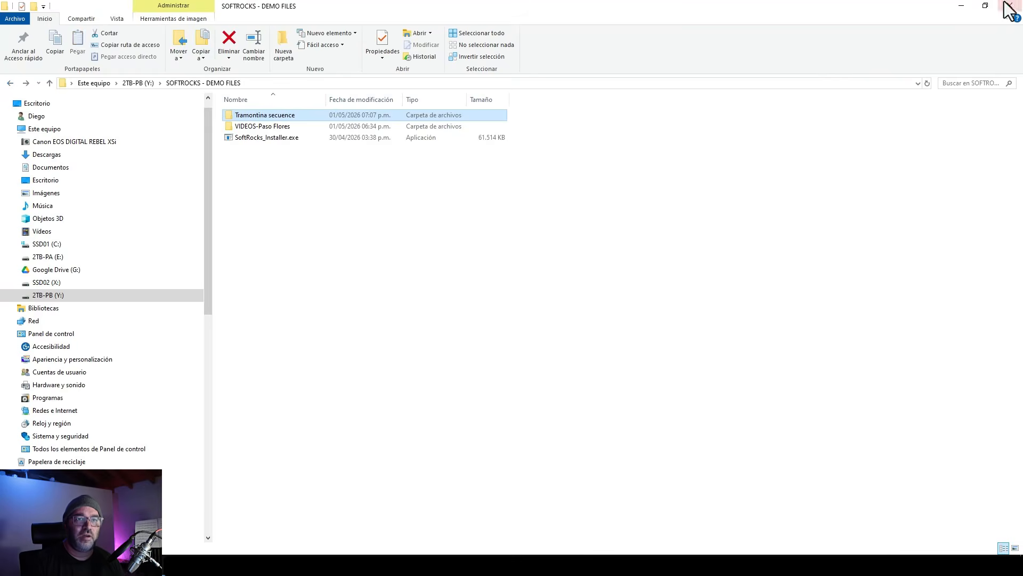
click(986, 5)
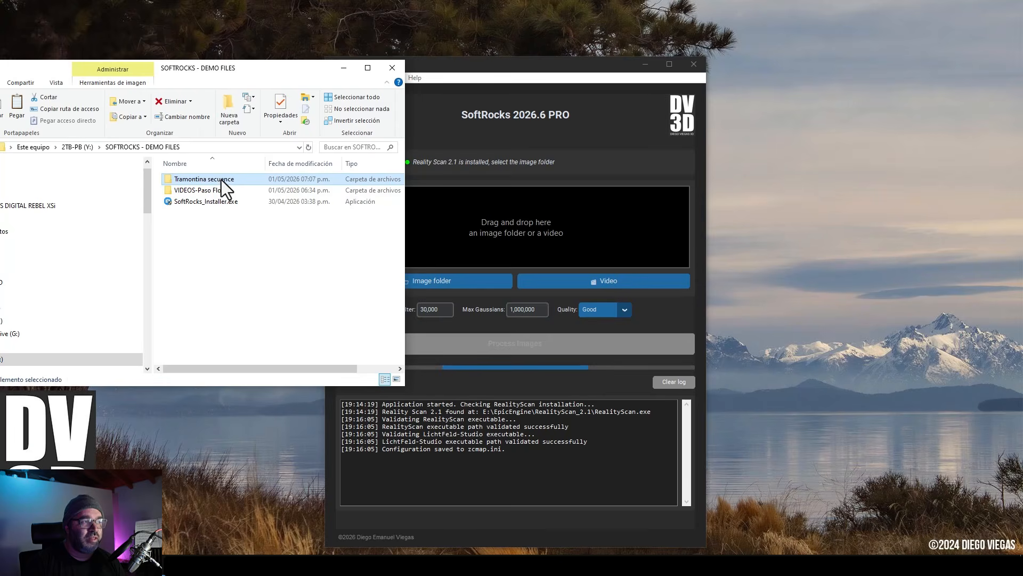
Drop the Tramontina secuence folder into SoftRocks and start processing with Good quality.
drag(222, 180, 549, 232)
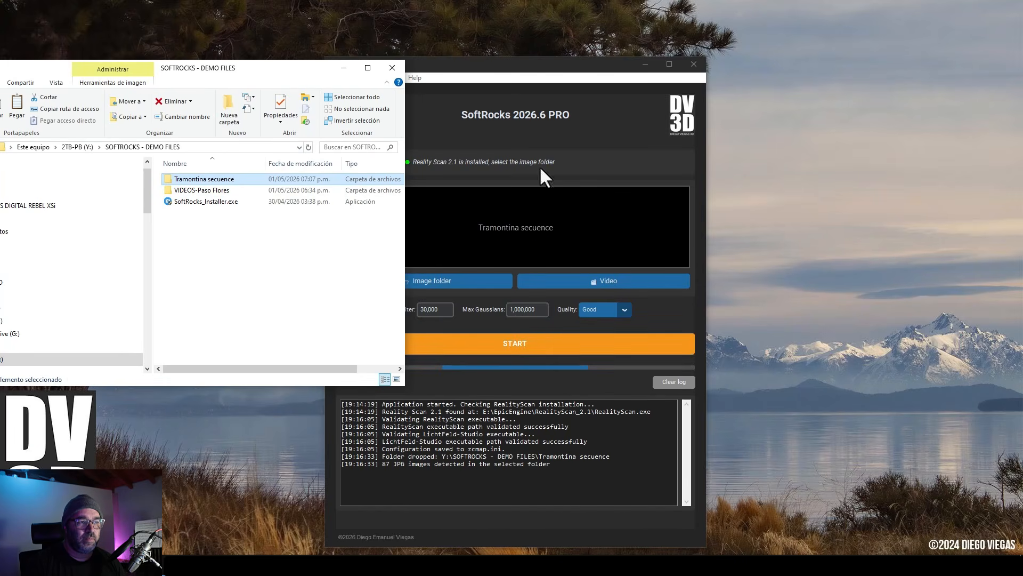
click(522, 77)
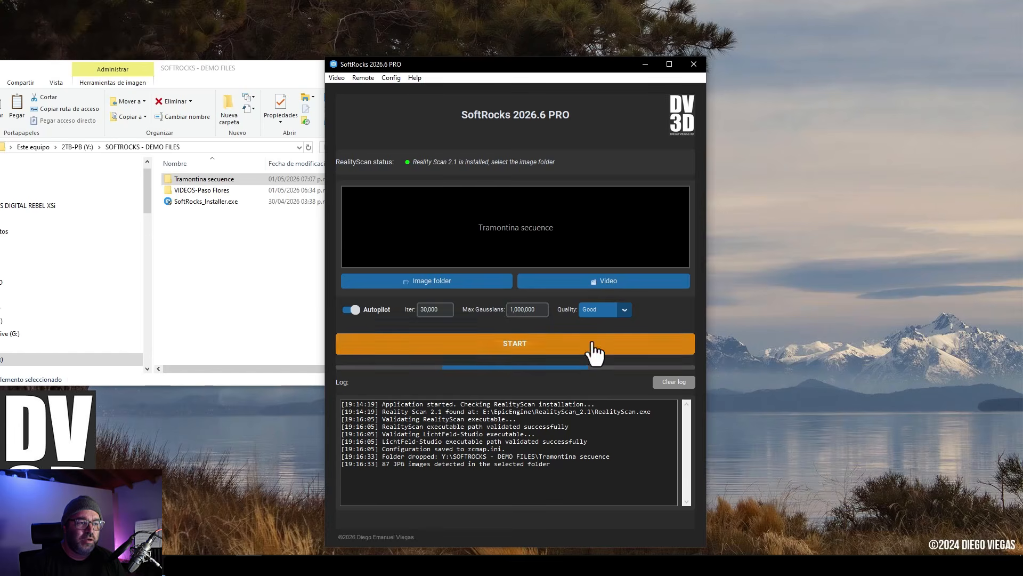
click(621, 314)
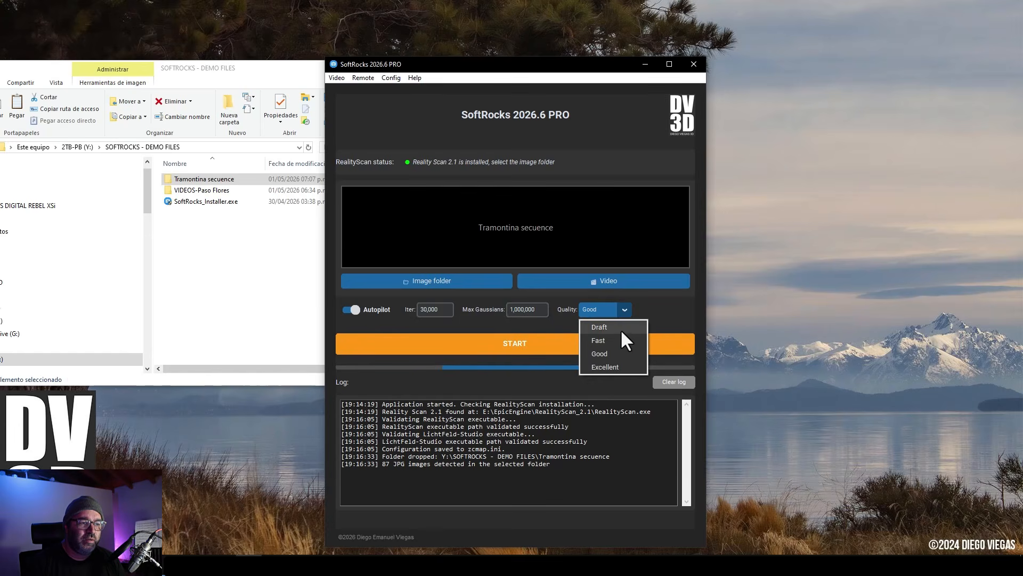
click(653, 316)
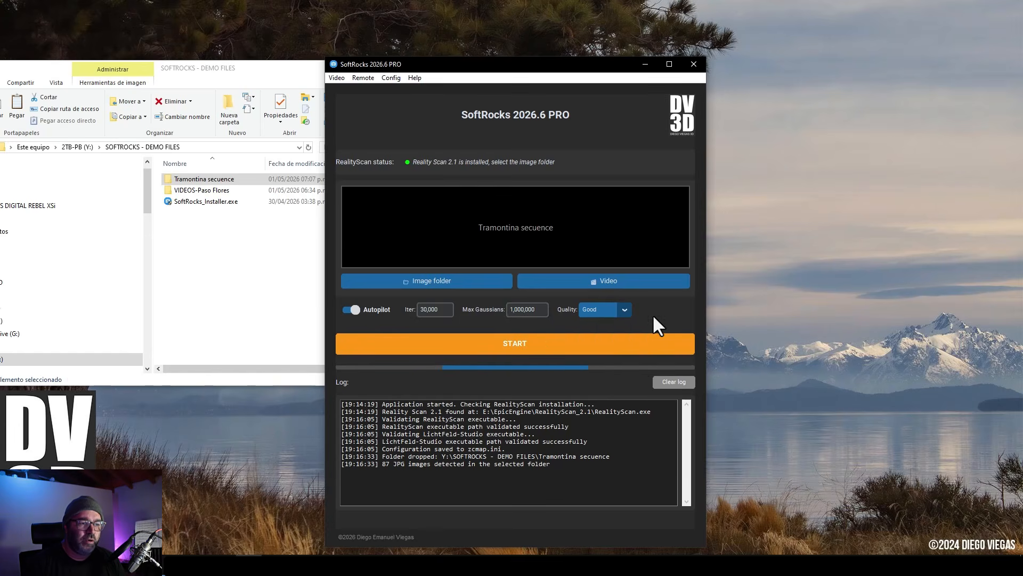
click(521, 349)
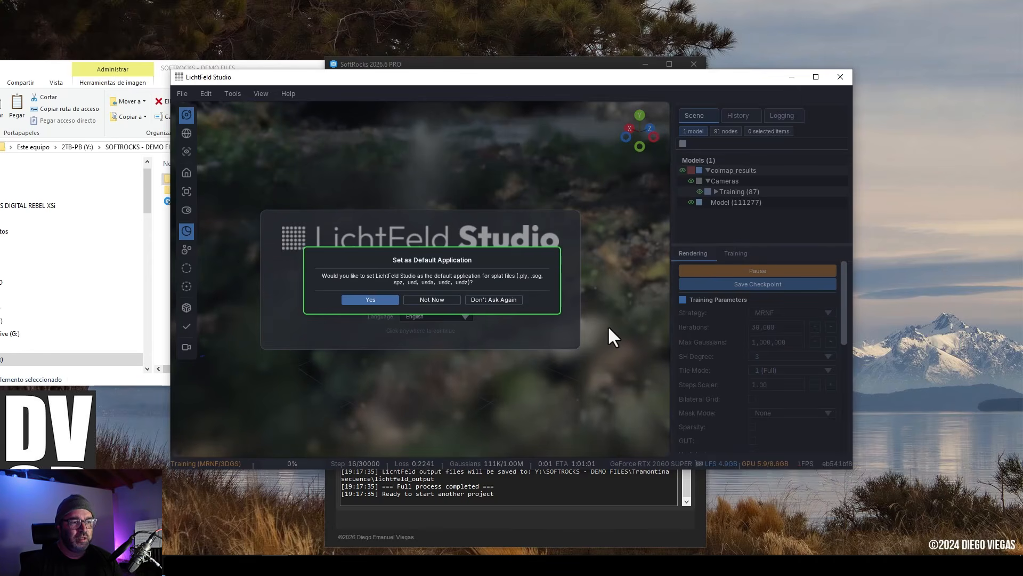
Decline LichtFeld Studio as default splat application permanently and watch the training in the viewport.
click(512, 301)
click(621, 284)
scroll(570, 347, down, 5)
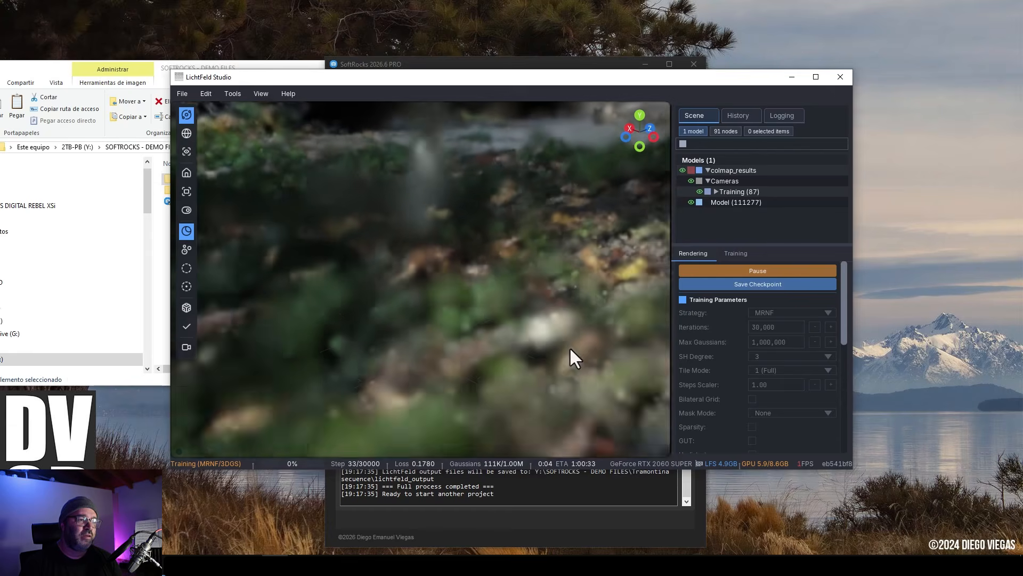
scroll(519, 347, down, 8)
middle_drag(445, 315, 472, 330)
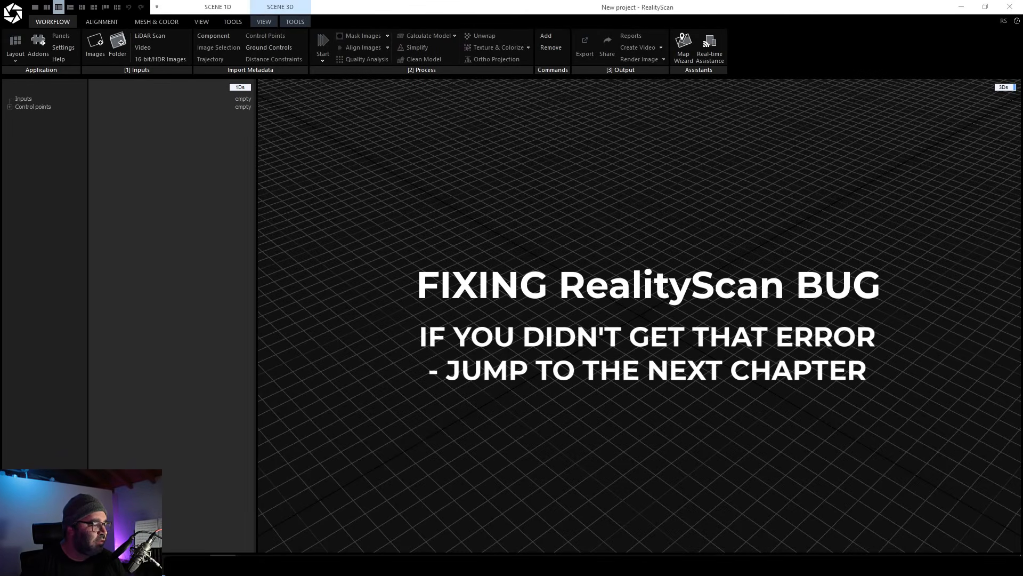
Open the Tramontina secuence folder in File Explorer.
mouse_move(101, 565)
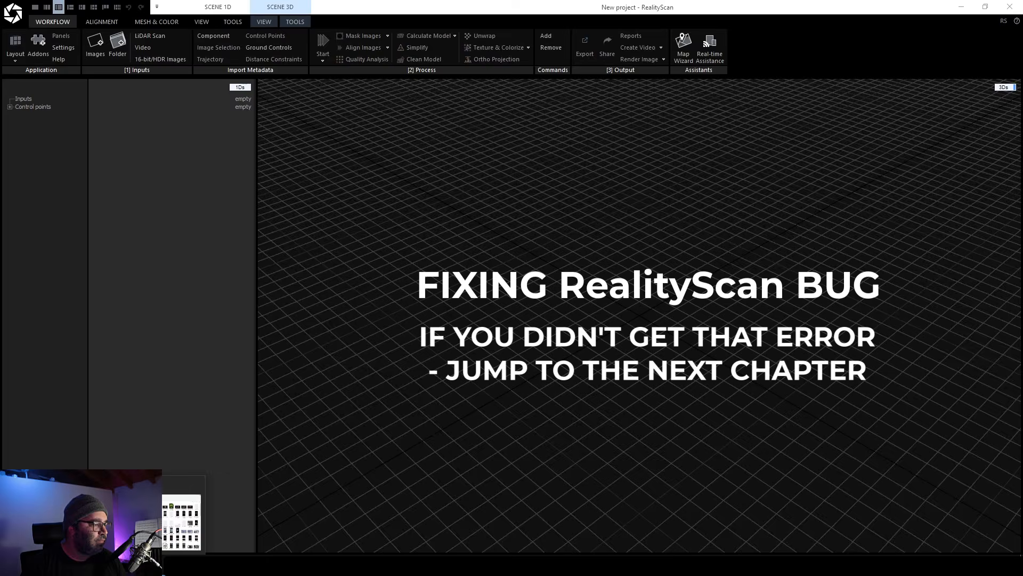
click(59, 522)
click(215, 180)
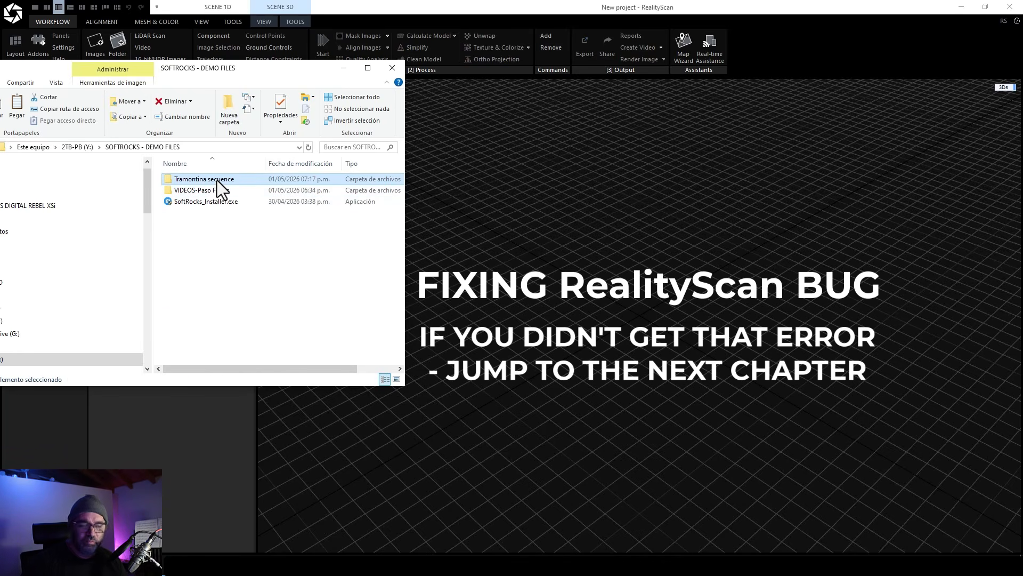
double_click(217, 180)
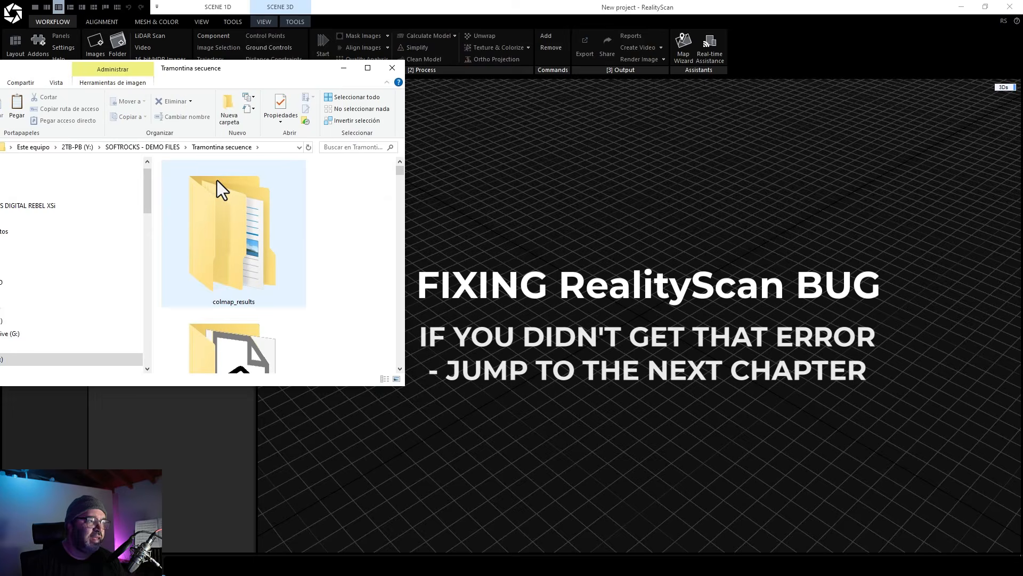
Select the nine photos IMG_5636 to IMG_5644 in the Tramontina secuence folder.
scroll(216, 180, down, 5)
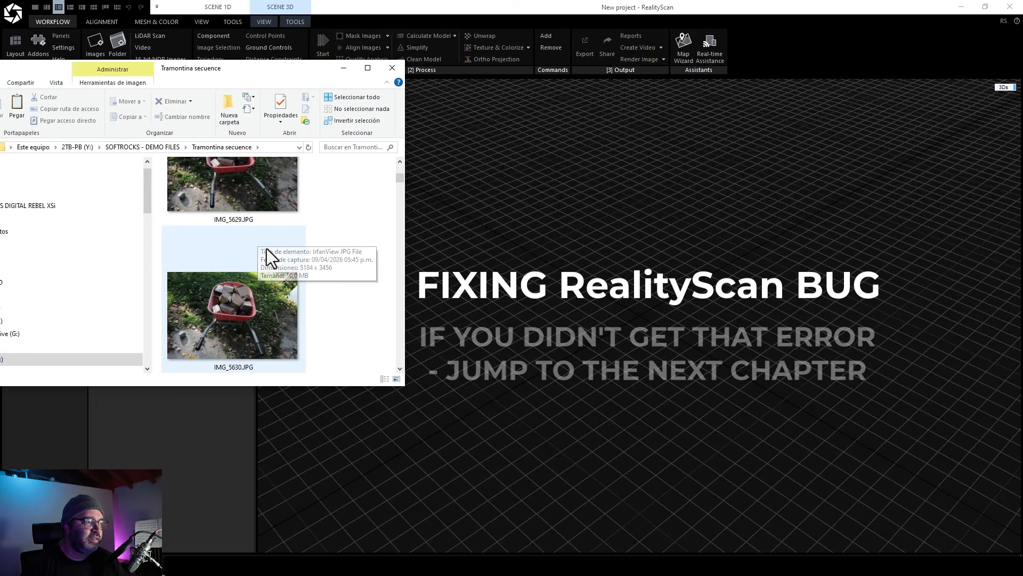
click(367, 68)
click(307, 186)
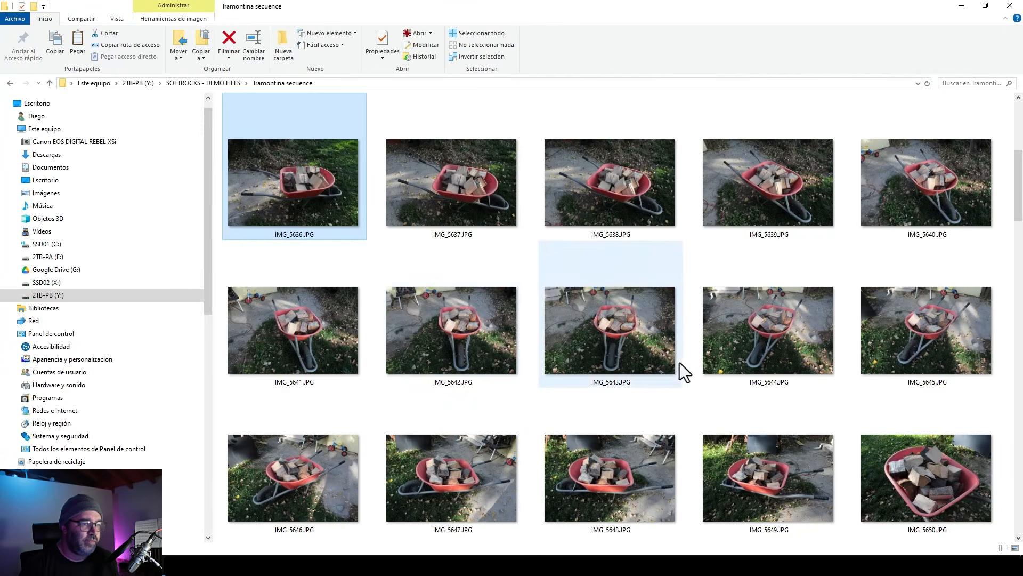
shift+click(833, 496)
click(263, 204)
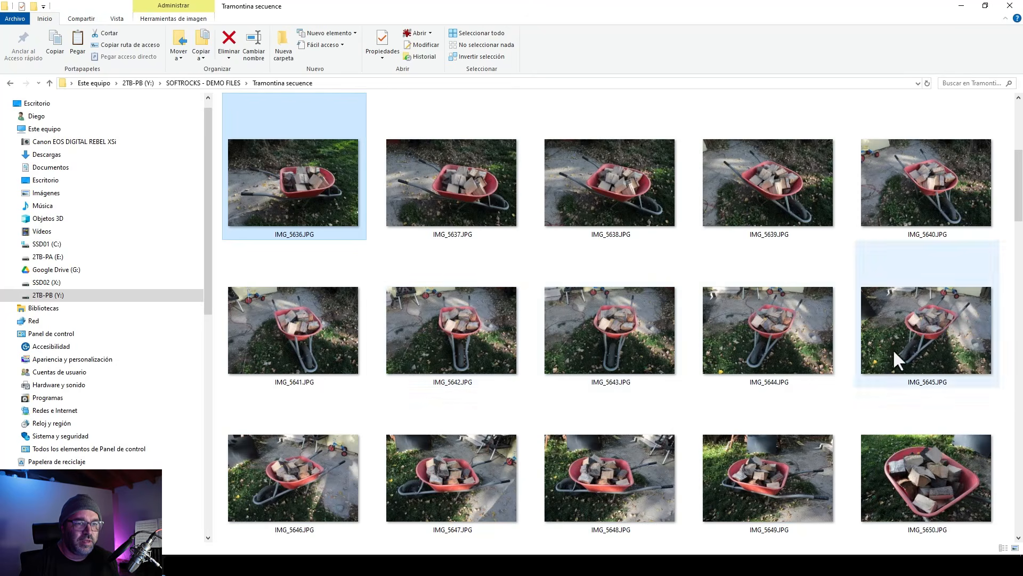
shift+click(800, 338)
click(985, 6)
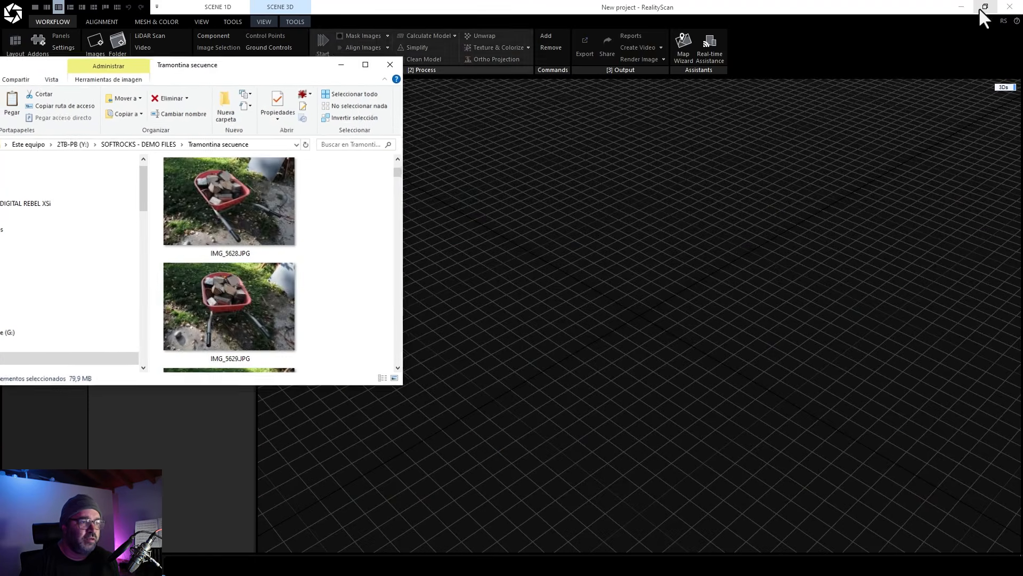
Add the selected photos to RealityScan and align the images.
scroll(274, 251, up, 5)
scroll(329, 319, down, 8)
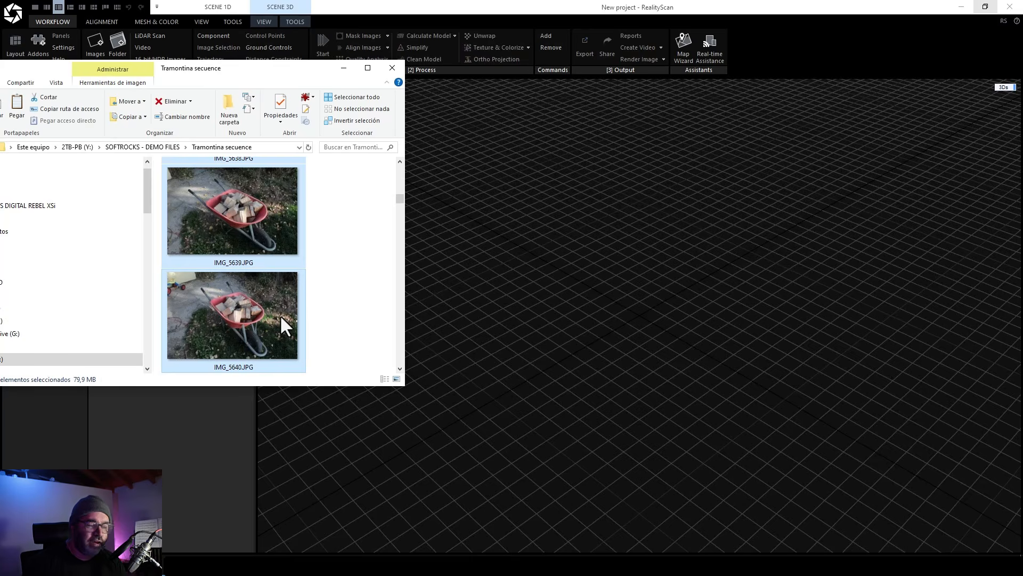
drag(280, 314, 565, 236)
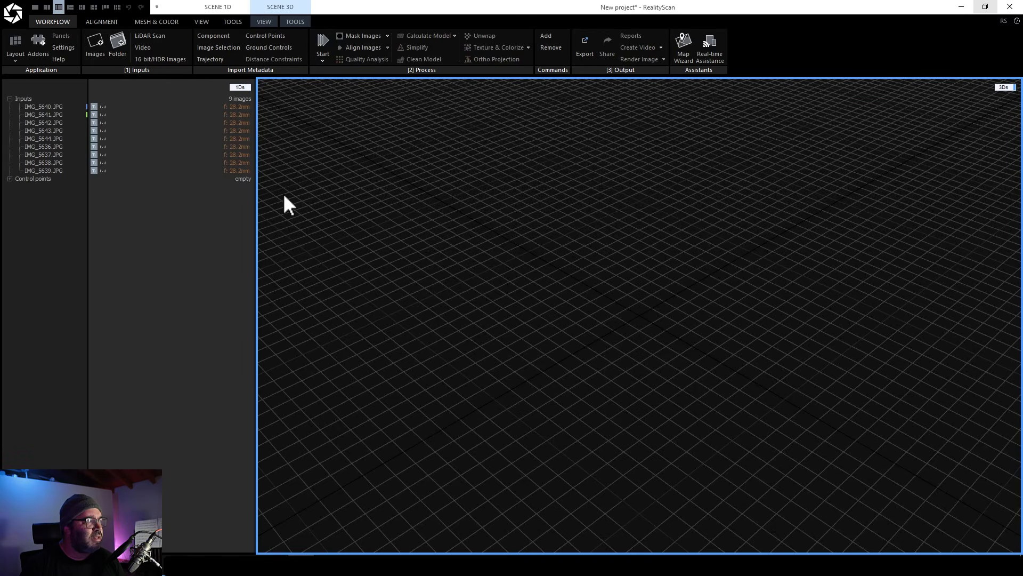
click(99, 22)
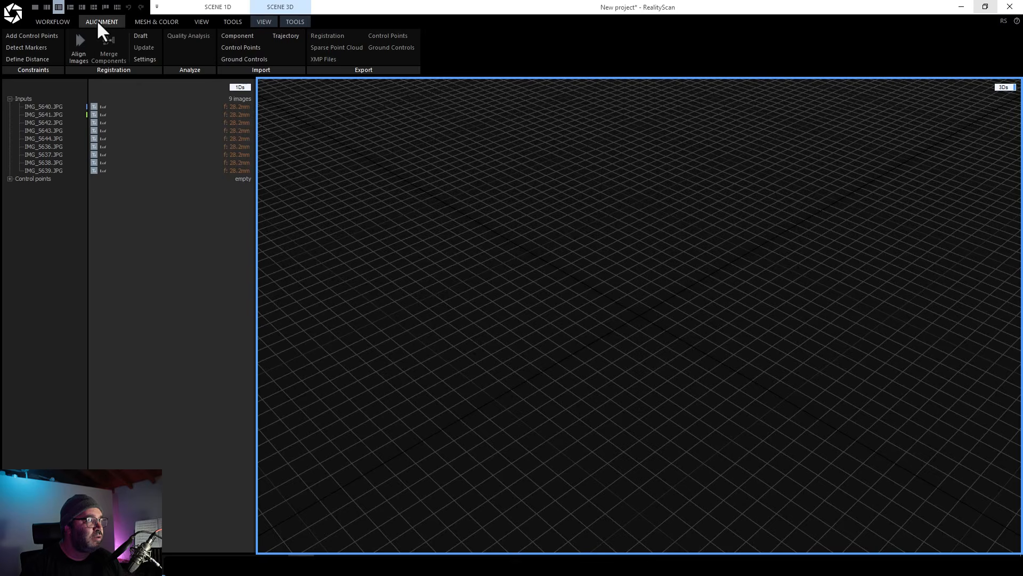
click(71, 41)
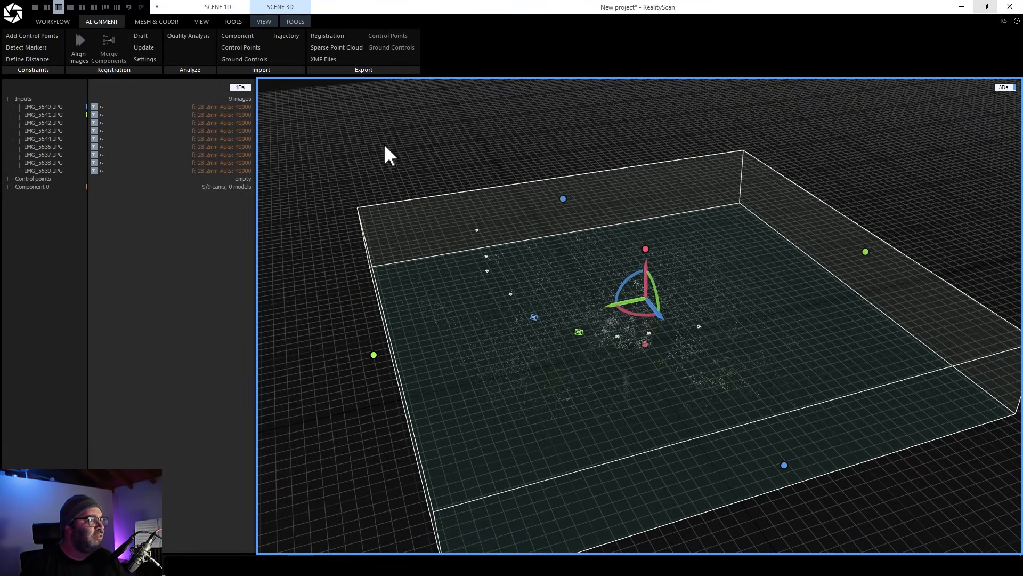
Export the registration in COLMAP format as fix into the FIX folder on the desktop.
click(327, 36)
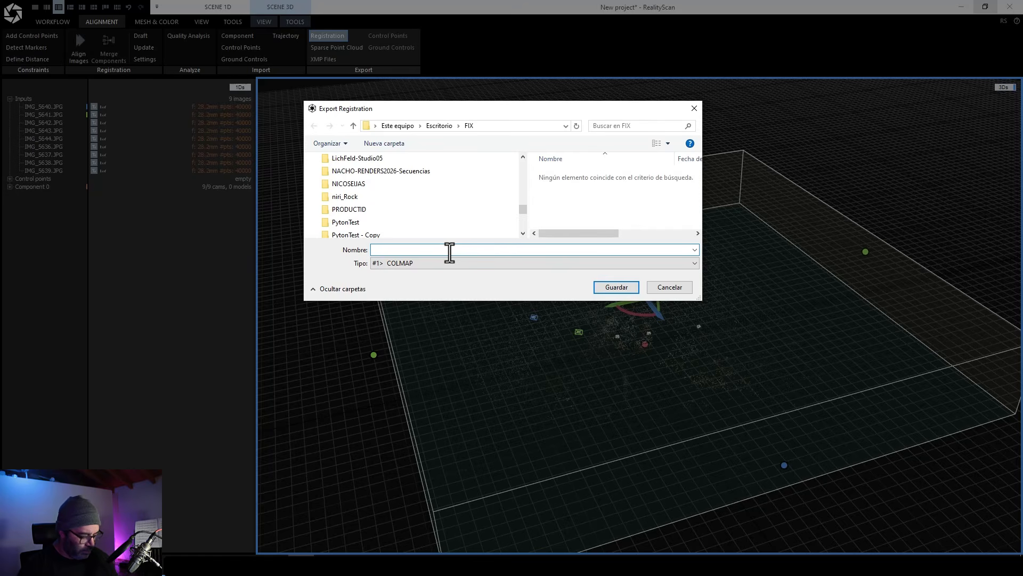
text(ix)
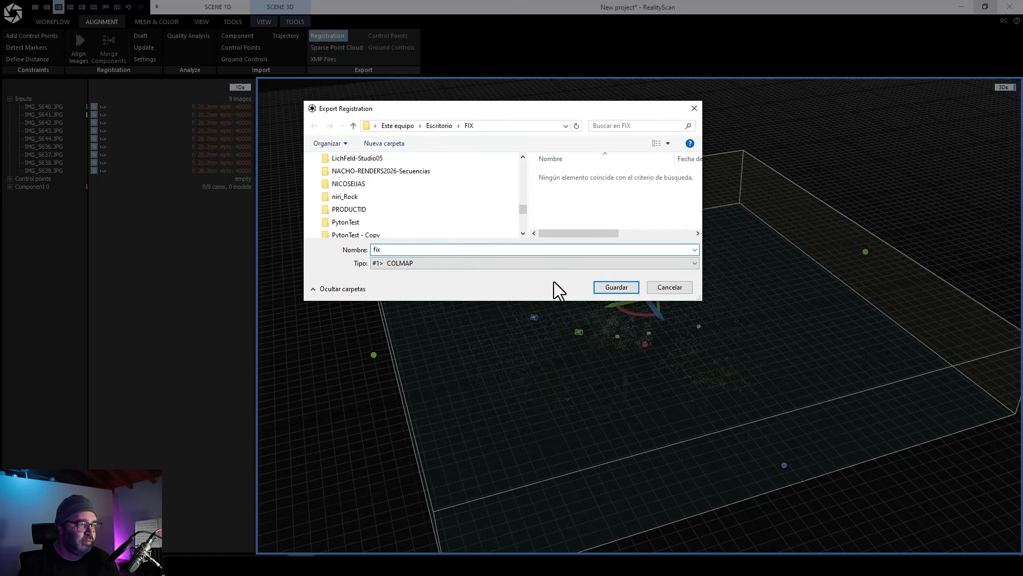
click(614, 289)
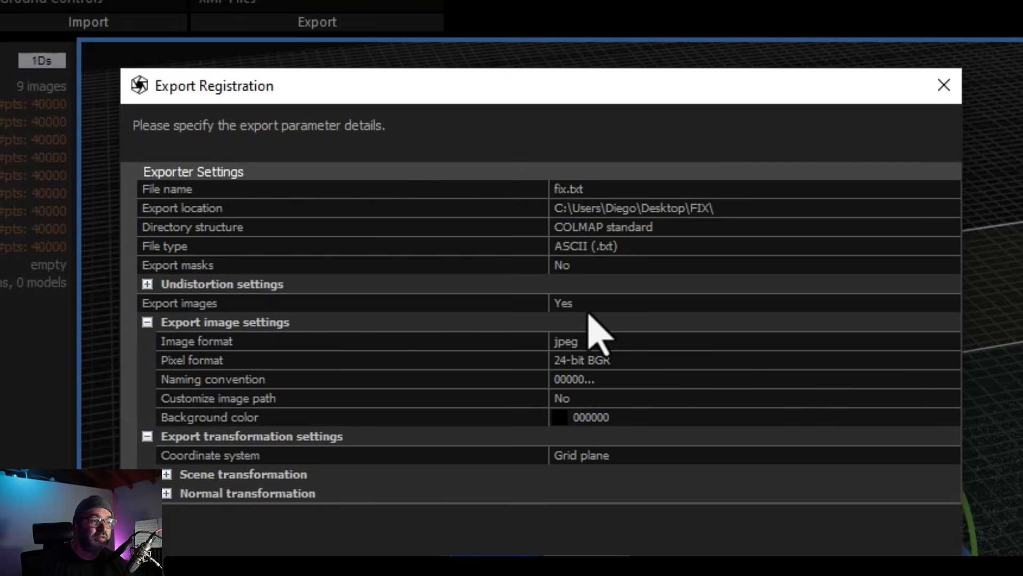
Confirm the registration export with Export images set to Yes.
click(626, 307)
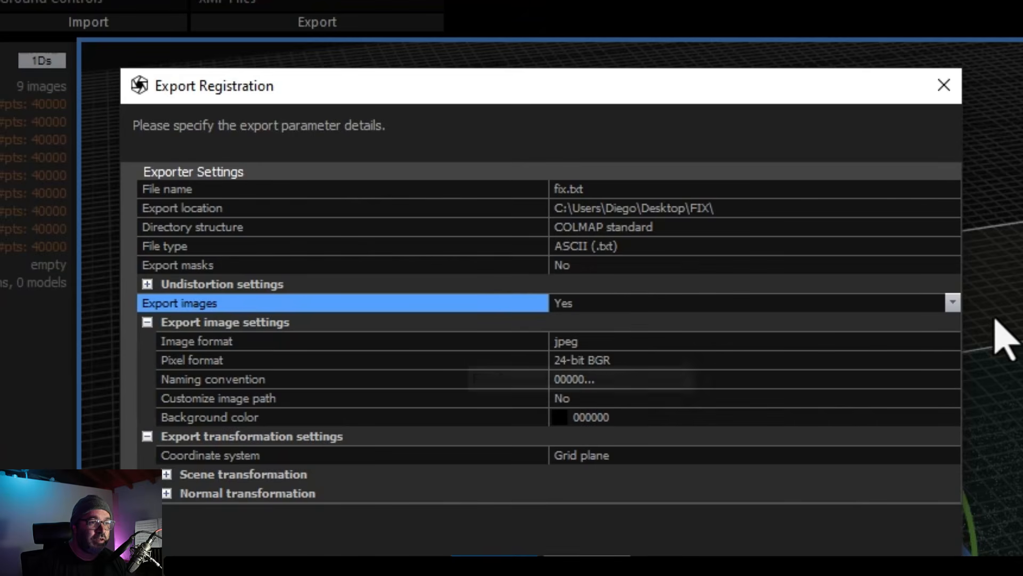
click(953, 302)
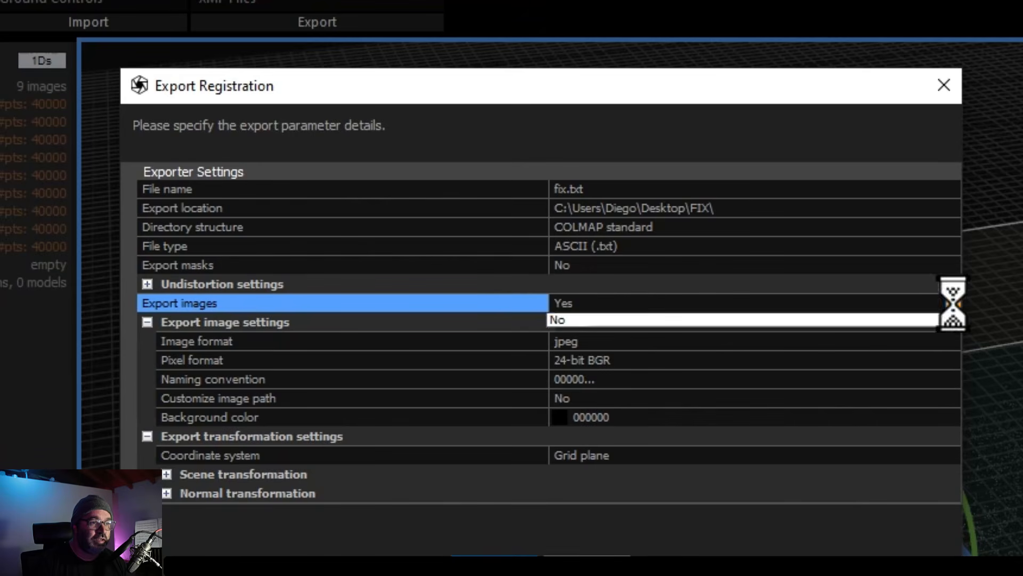
click(703, 338)
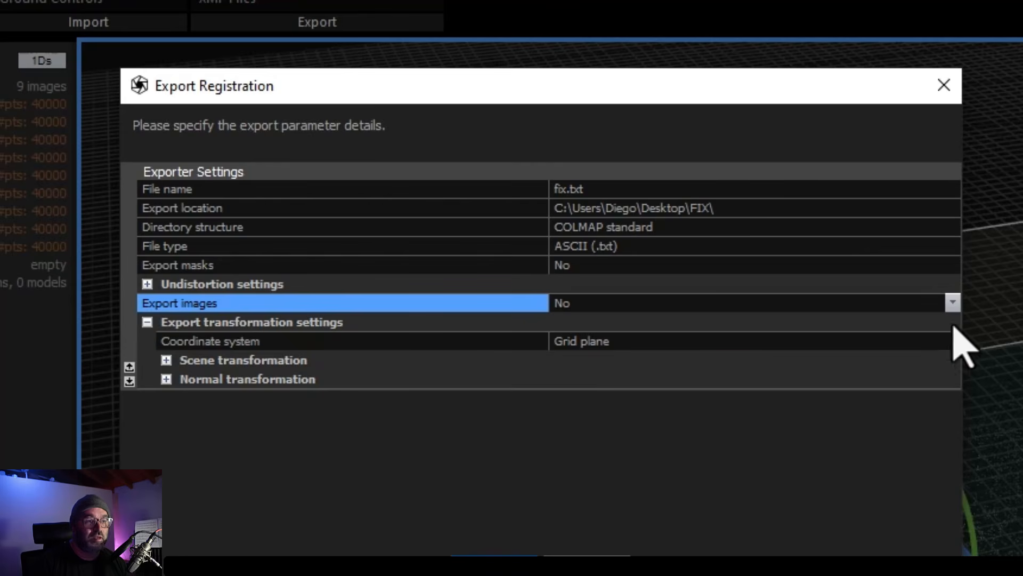
click(952, 302)
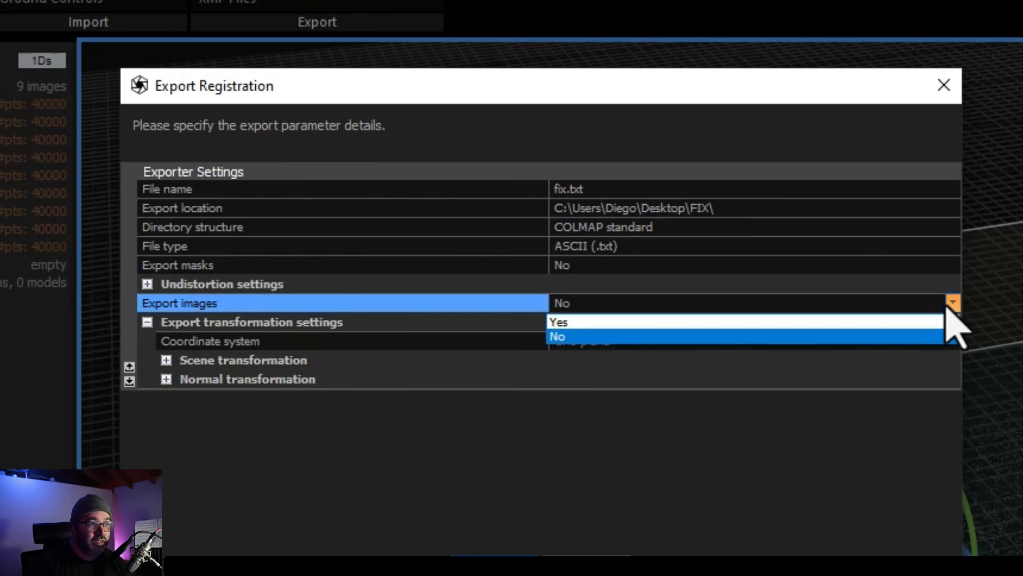
click(573, 322)
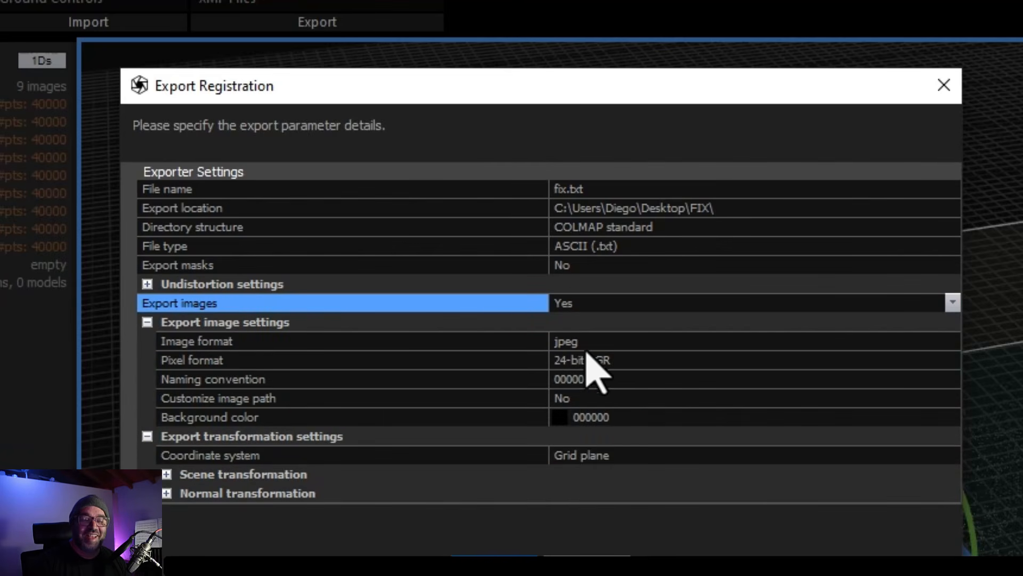
click(492, 568)
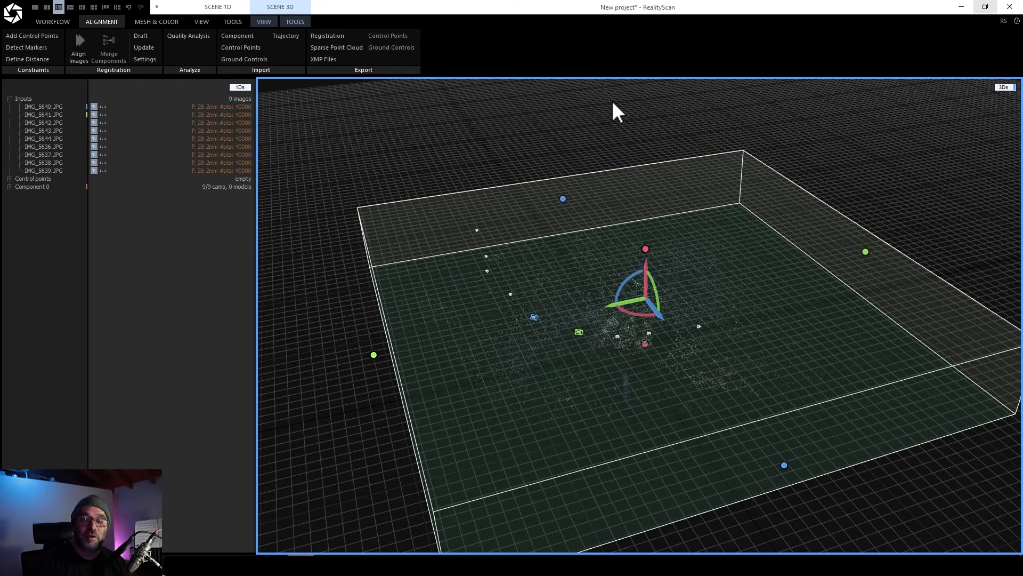
Close RealityScan without saving the project.
click(1009, 7)
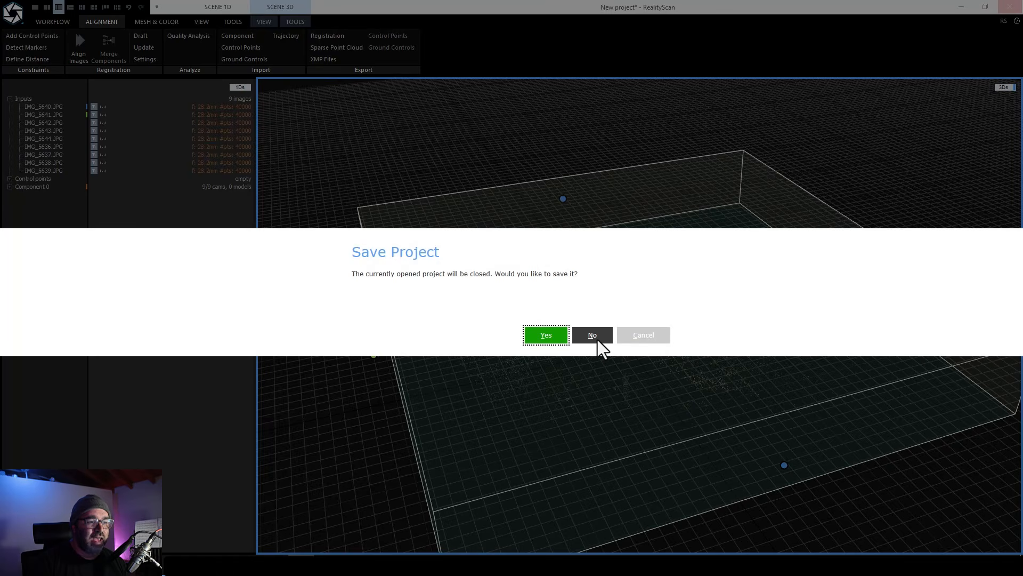
click(597, 339)
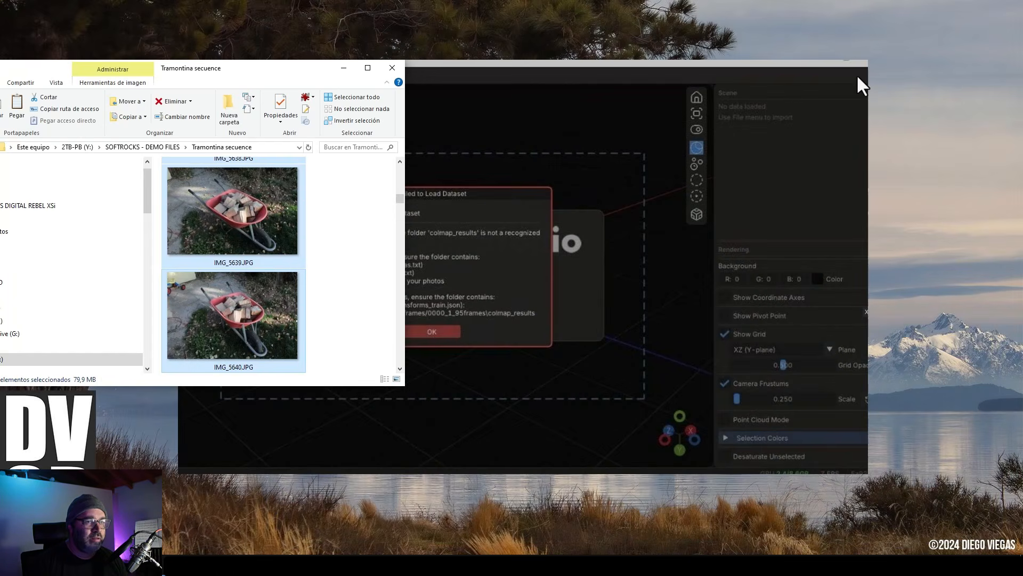
Close the LichtFeld Studio window showing the failed dataset load.
click(833, 64)
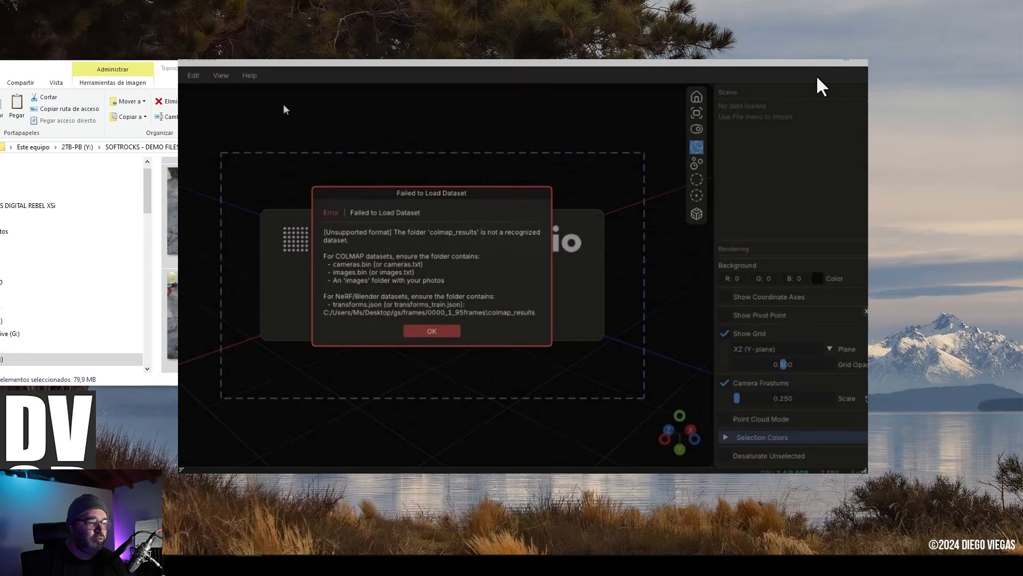
right_click(817, 78)
click(853, 323)
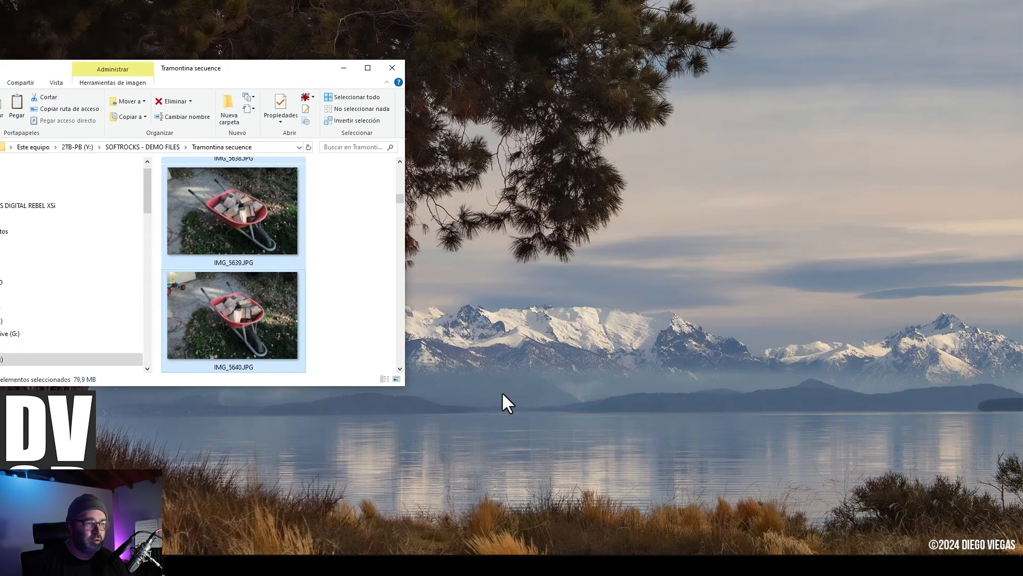
Drop the Tramontina secuence folder into SoftRocks, reuse the found cameras and start processing.
click(256, 554)
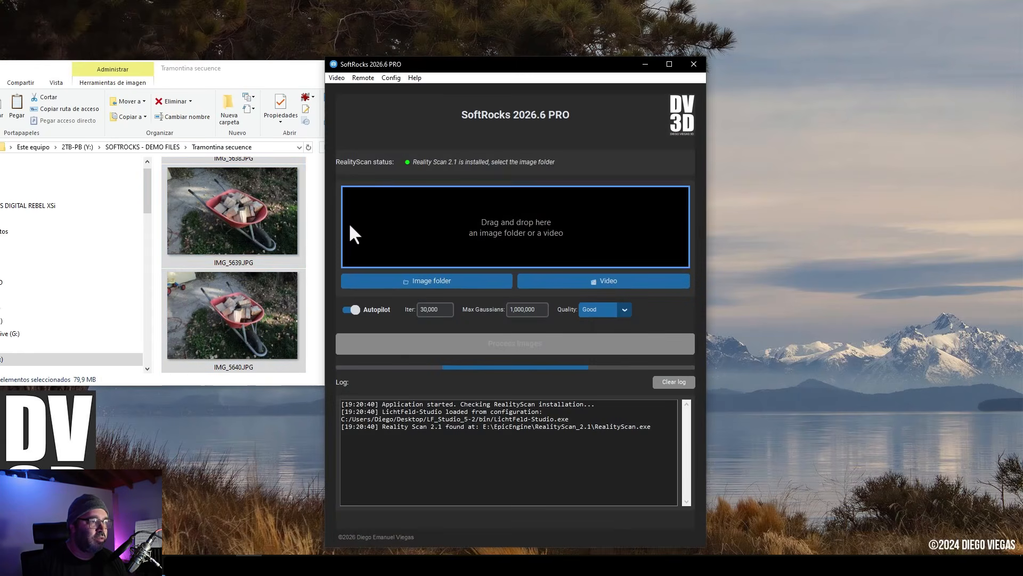
click(195, 241)
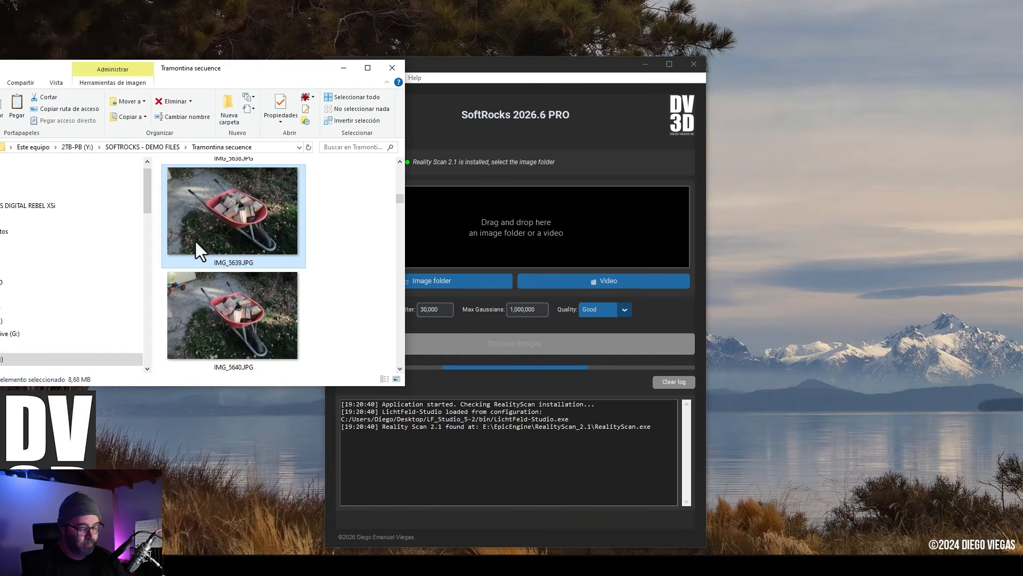
key(alt+Up)
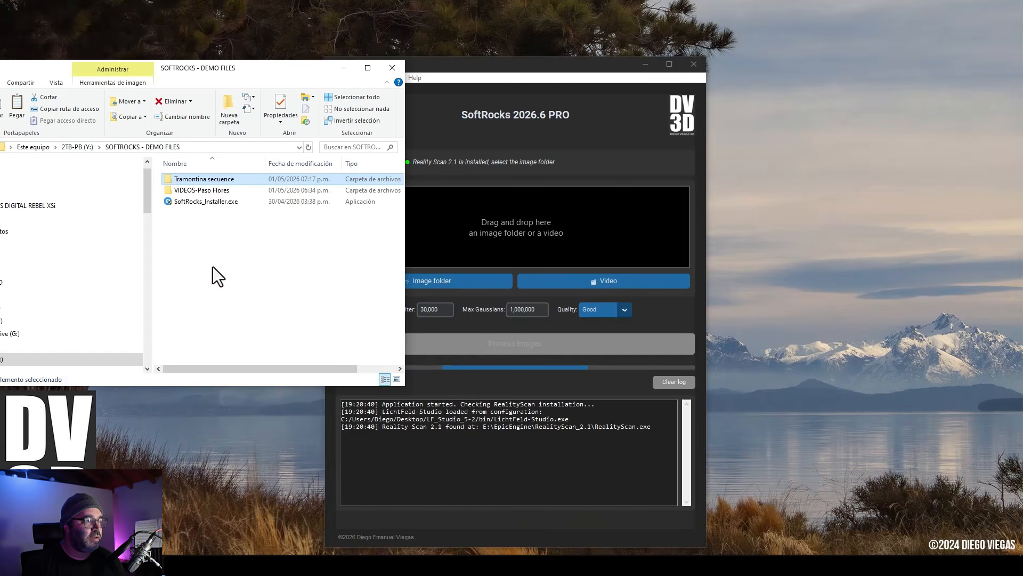
drag(199, 180, 484, 230)
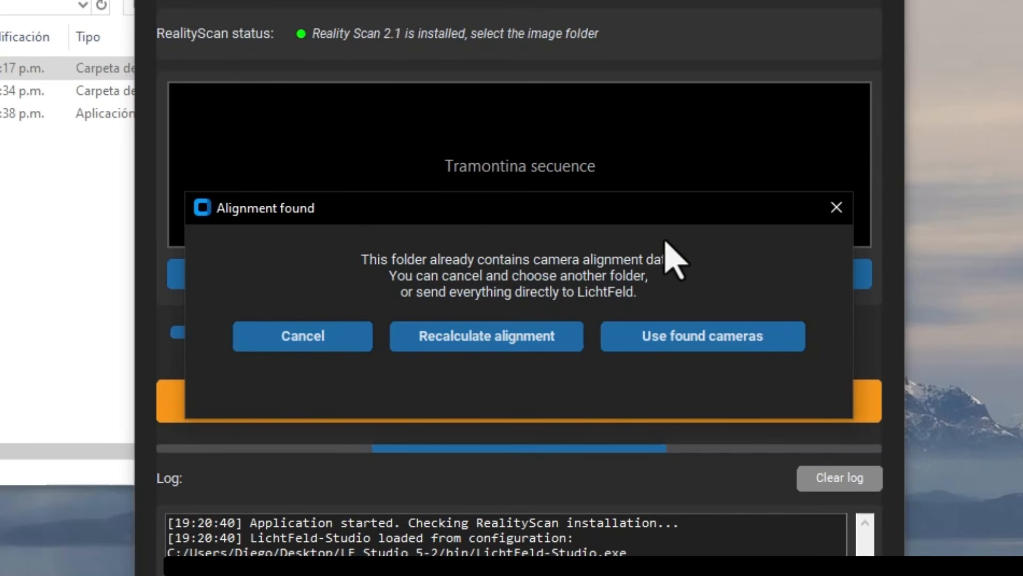
click(709, 350)
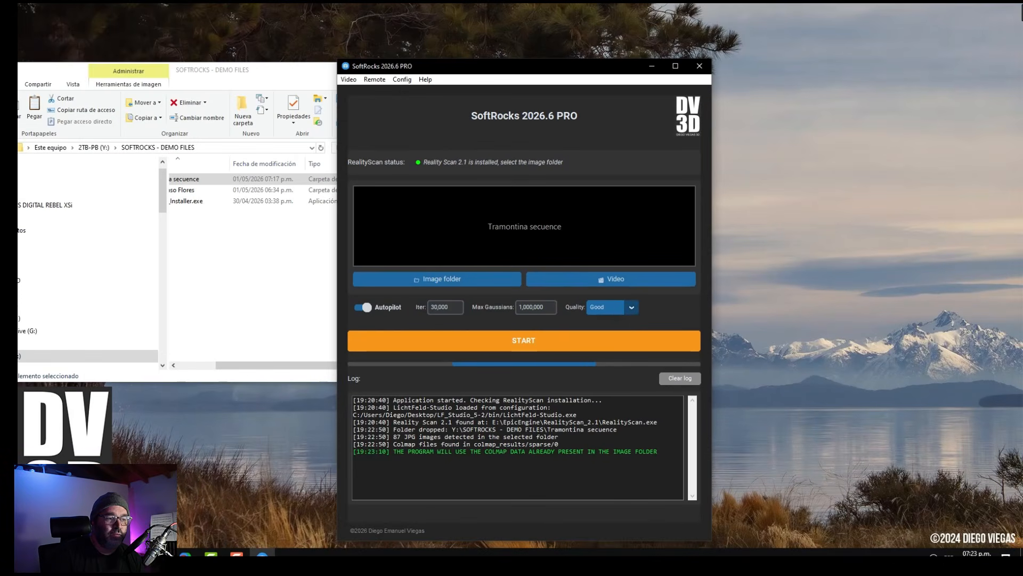
click(539, 335)
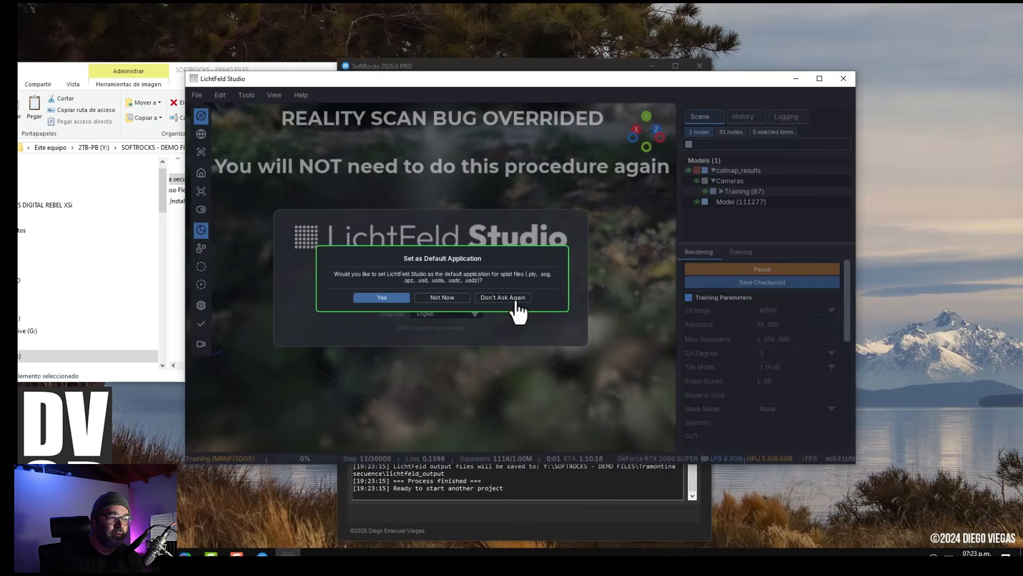
Decline the default application prompt permanently and orbit around the training wheelbarrow splat.
click(515, 297)
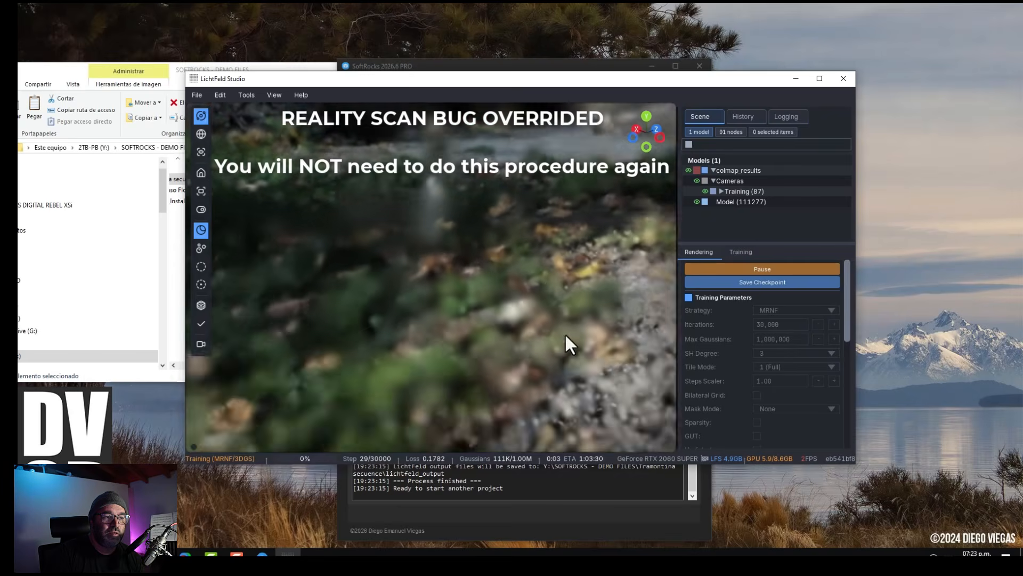
scroll(528, 334, down, 8)
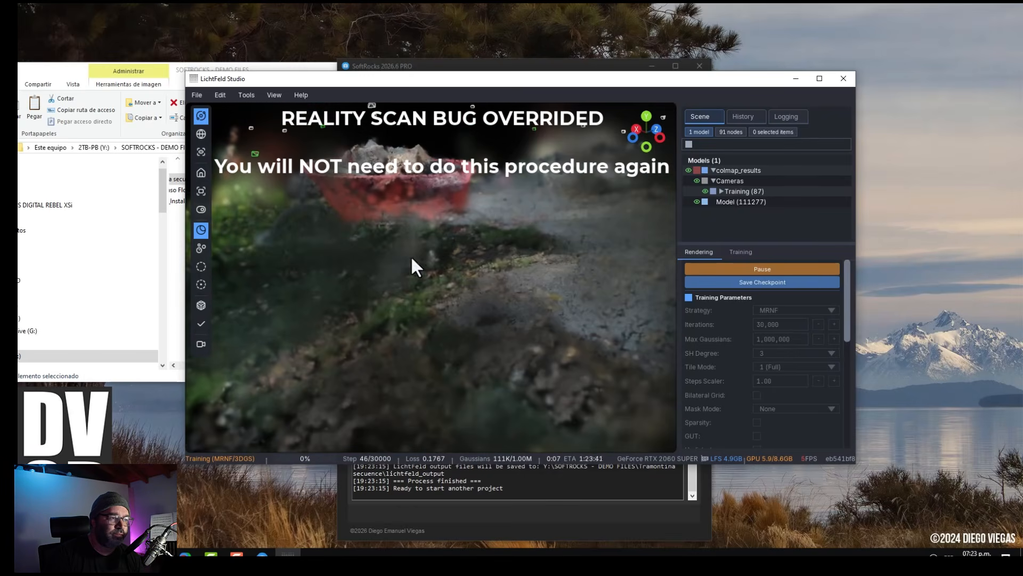
middle_drag(411, 256, 493, 341)
right_drag(490, 260, 511, 321)
middle_drag(510, 321, 486, 343)
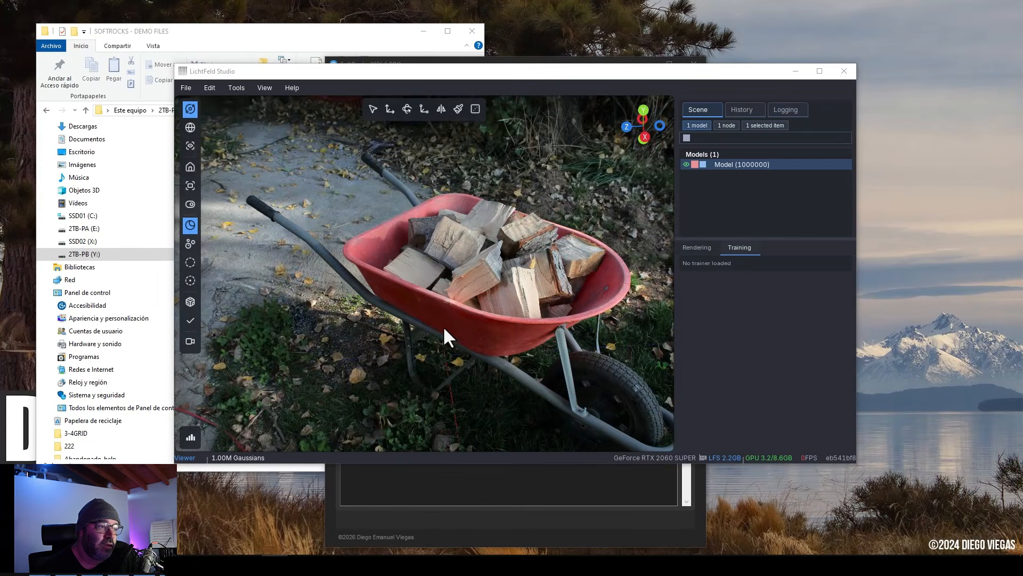
drag(444, 326, 515, 344)
middle_drag(515, 344, 565, 341)
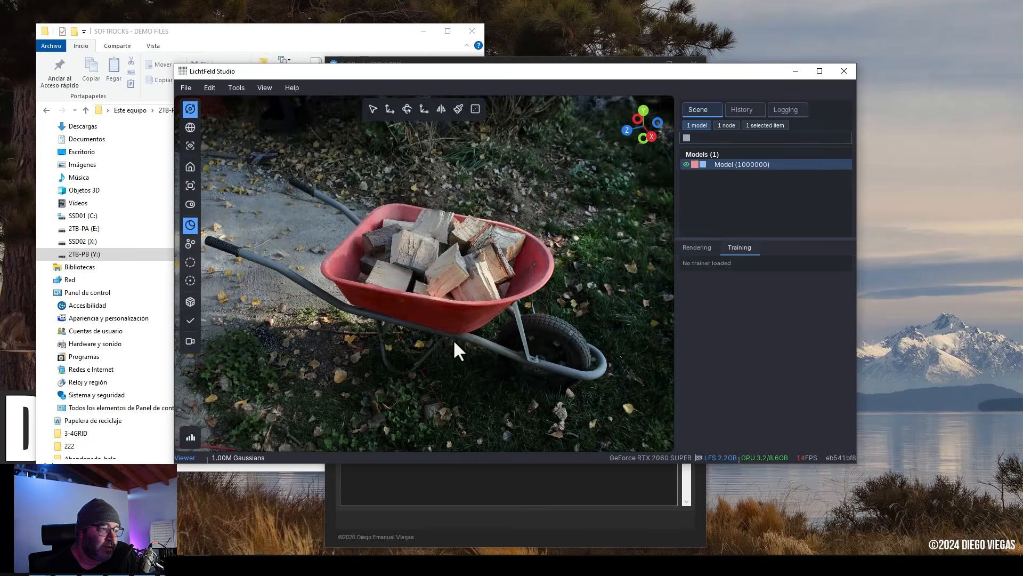
mouse_move(459, 334)
middle_down()
mouse_move(587, 328)
mouse_move(468, 297)
mouse_move(464, 315)
mouse_move(393, 308)
middle_up()
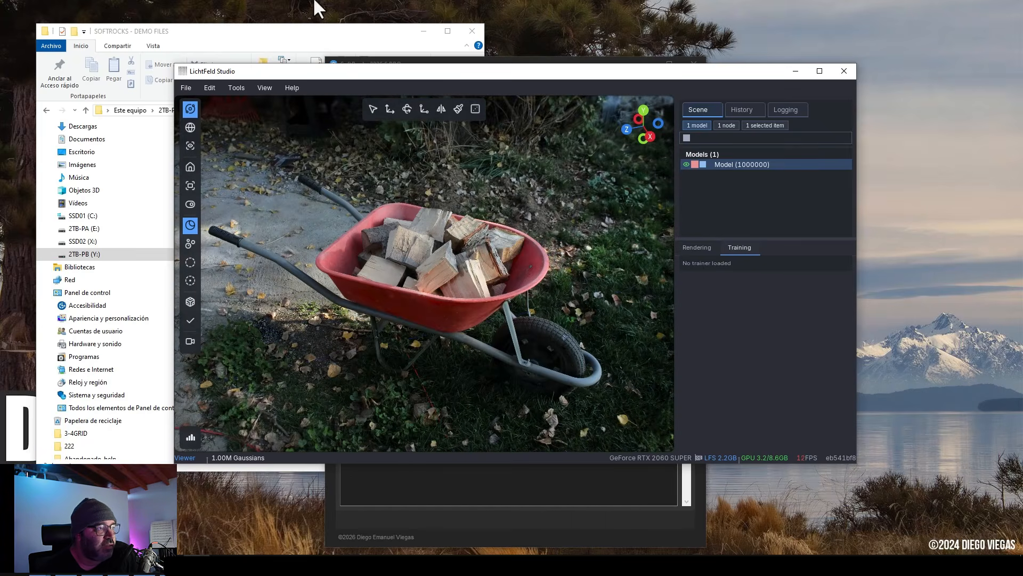
Open the Tramontina secuence folder to view its output subfolders.
click(312, 30)
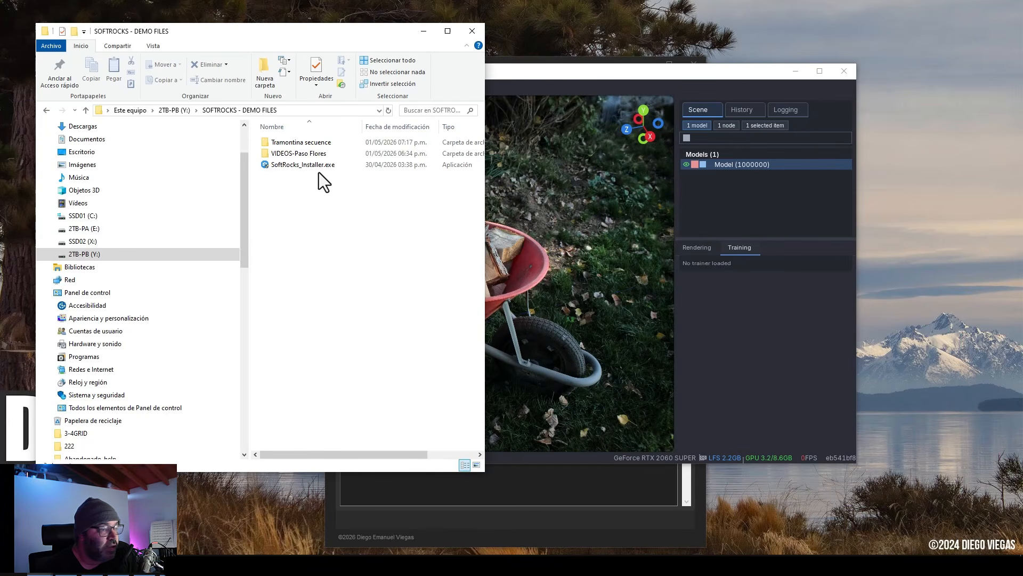
click(305, 142)
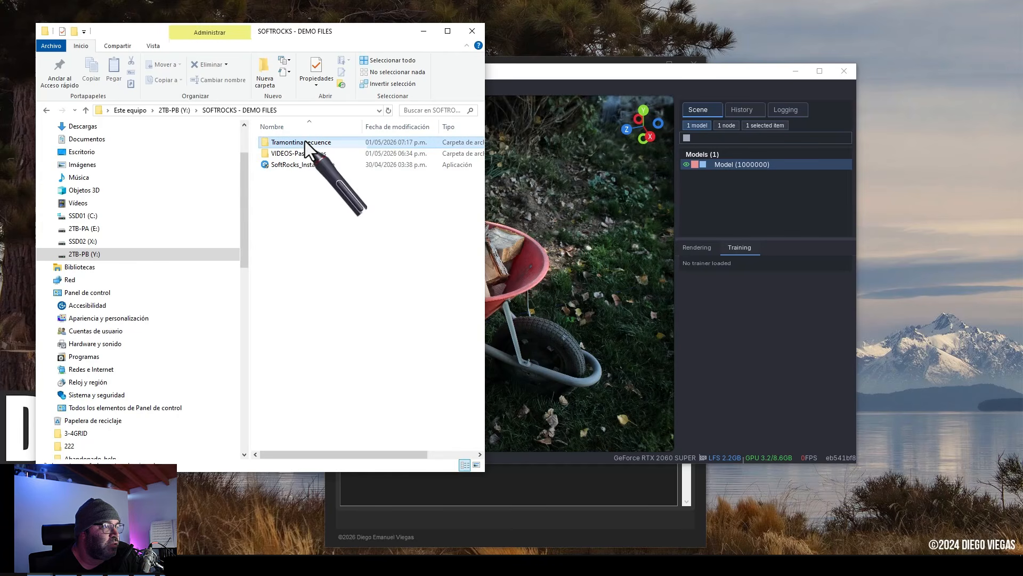
double_click(296, 146)
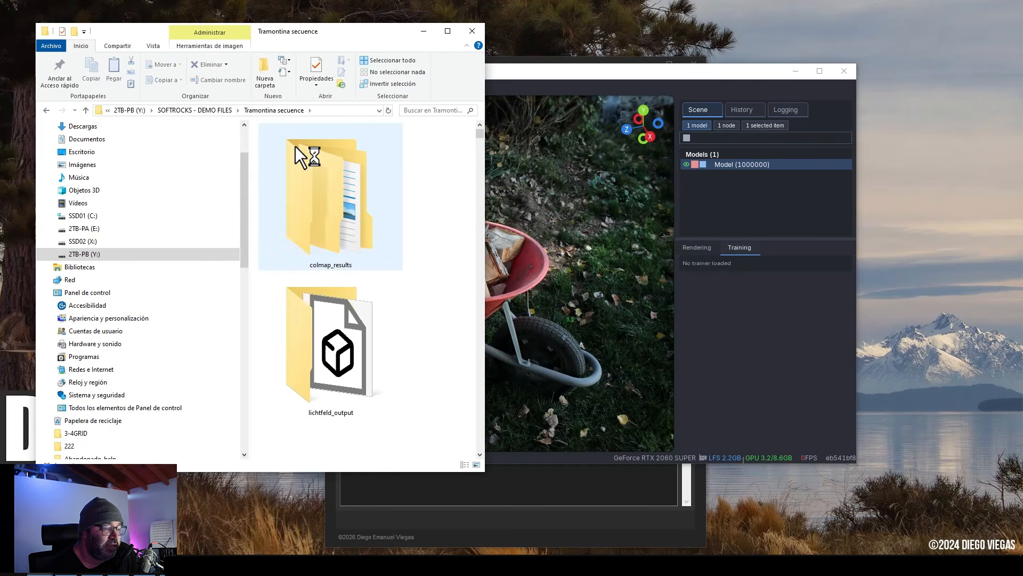
Browse into the lichtfeld_output folder to examine the exported splat file, then return to the Tramontina secuence folder.
scroll(420, 360, down, 2)
scroll(420, 359, up, 3)
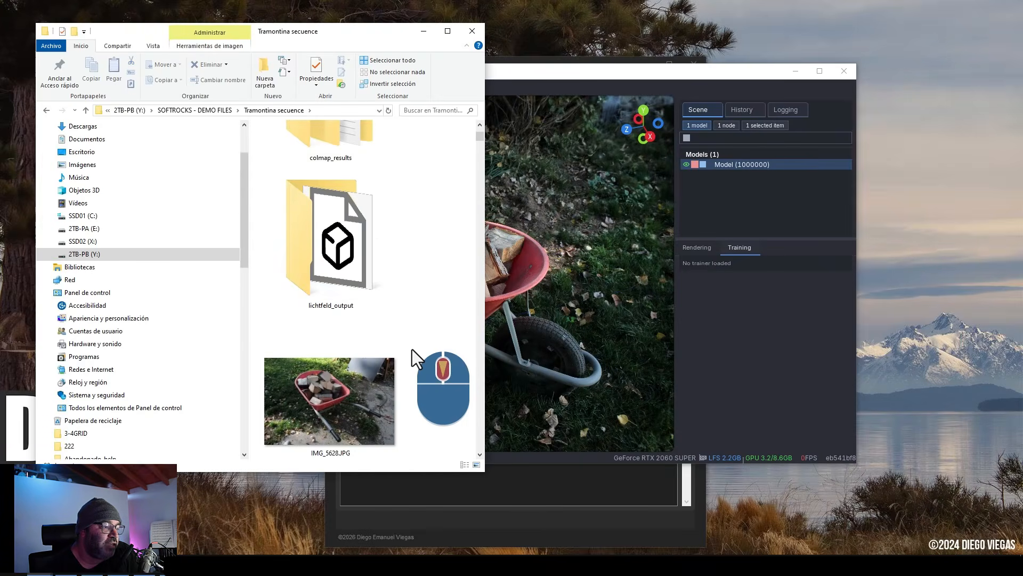
click(363, 260)
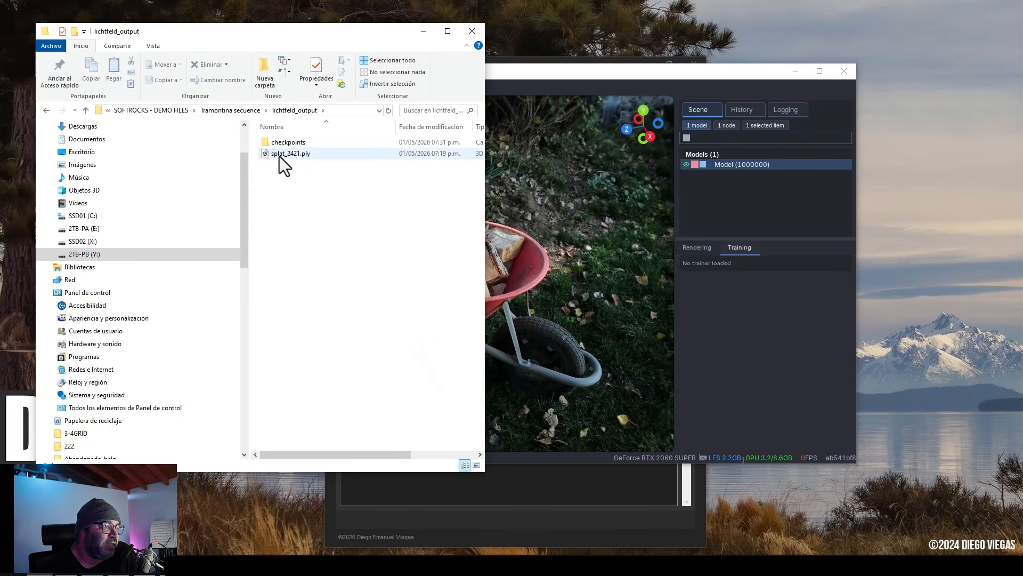
click(280, 155)
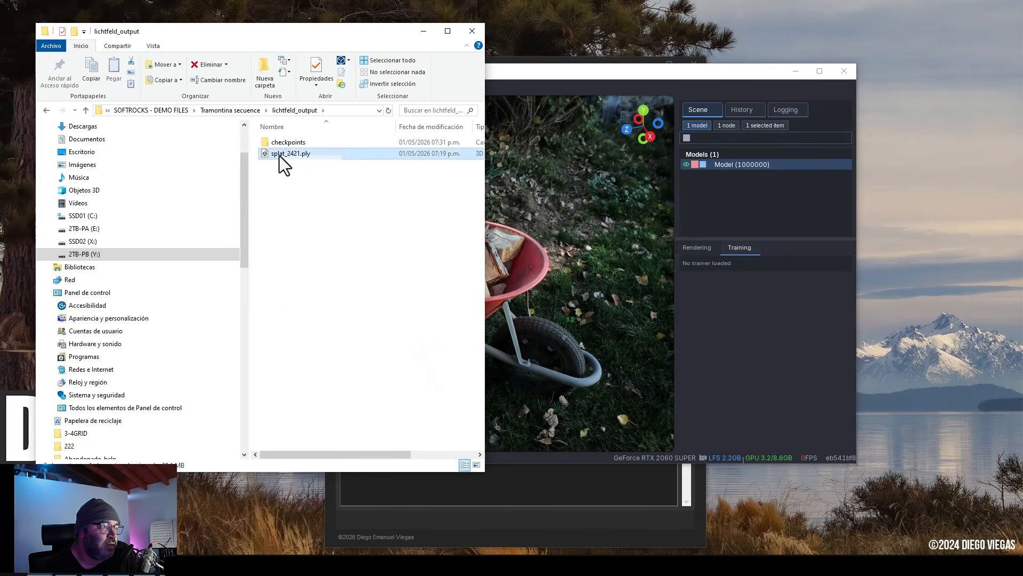
click(360, 217)
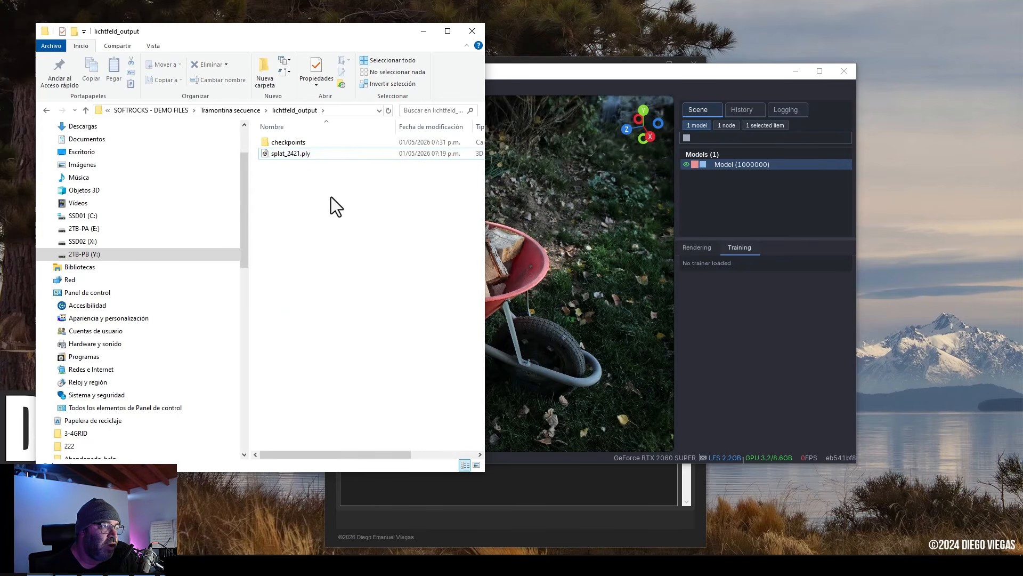
click(44, 110)
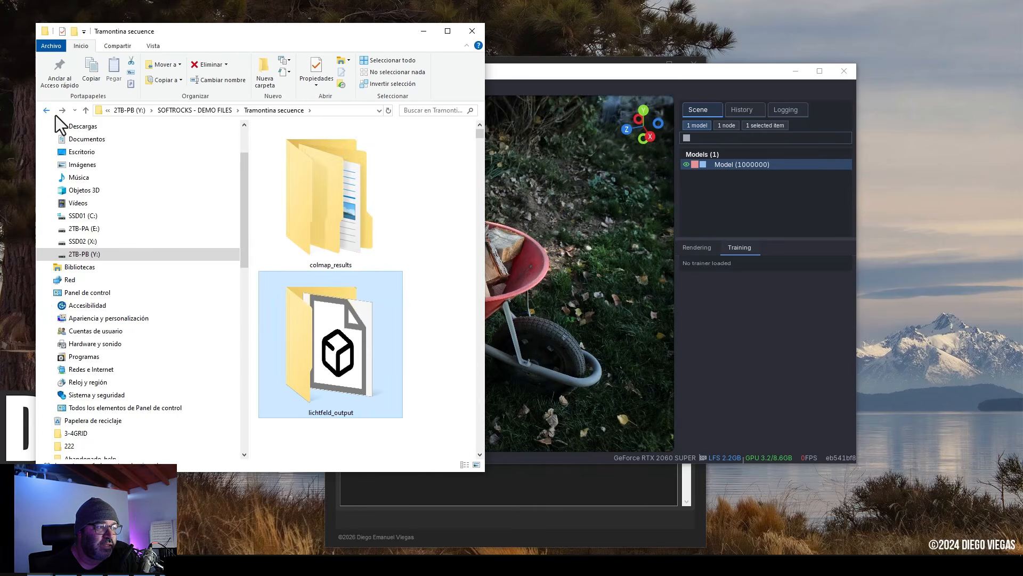
click(605, 71)
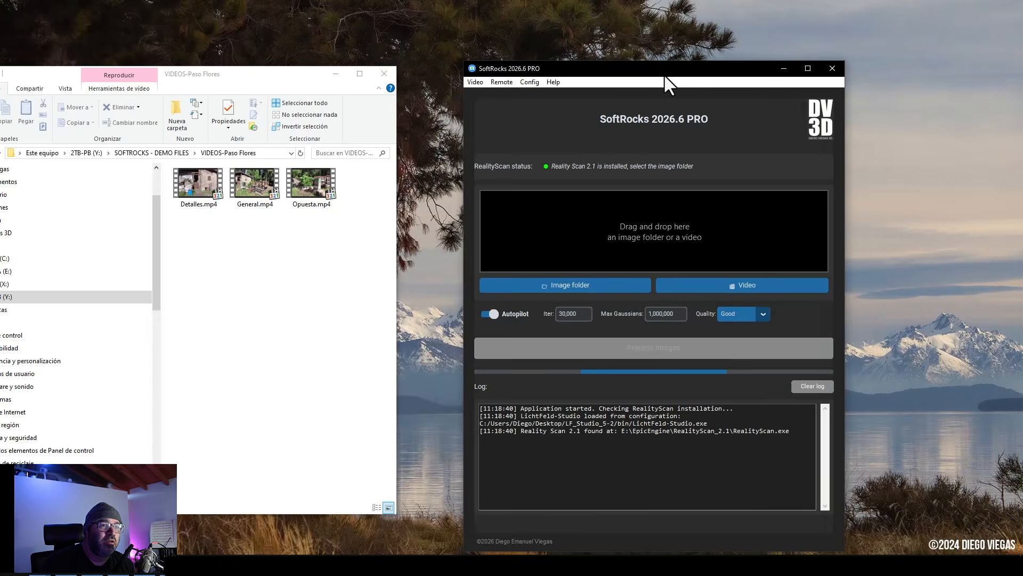
Drop the three videos from the VIDEOS-Paso Flores folder into SoftRocks to open the frame extractor.
drag(664, 75, 595, 82)
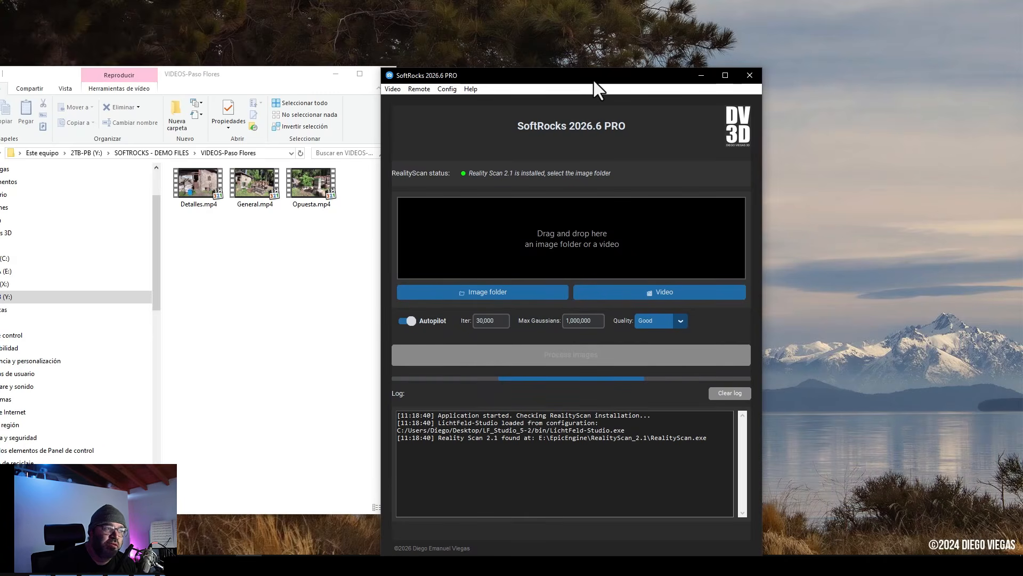
drag(350, 232, 172, 188)
drag(315, 185, 566, 248)
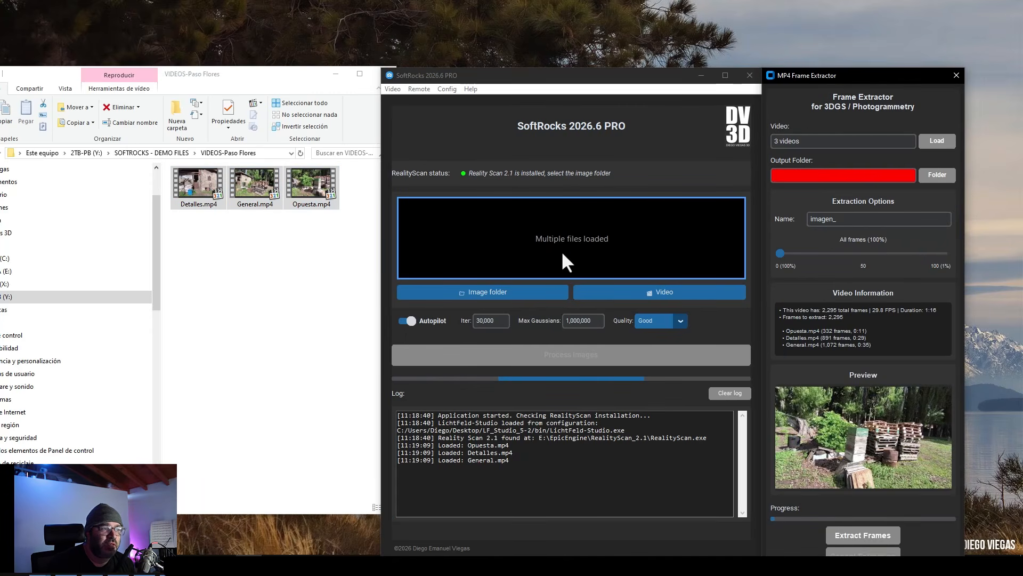
Open the output folder browser and go to the VIDEOS-Paso Flores folder.
click(312, 344)
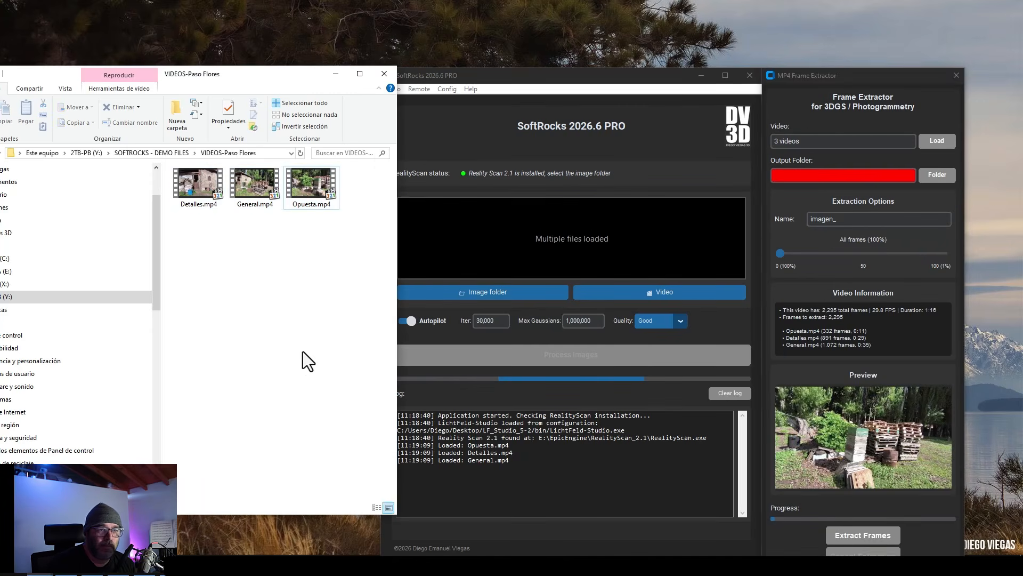
click(820, 175)
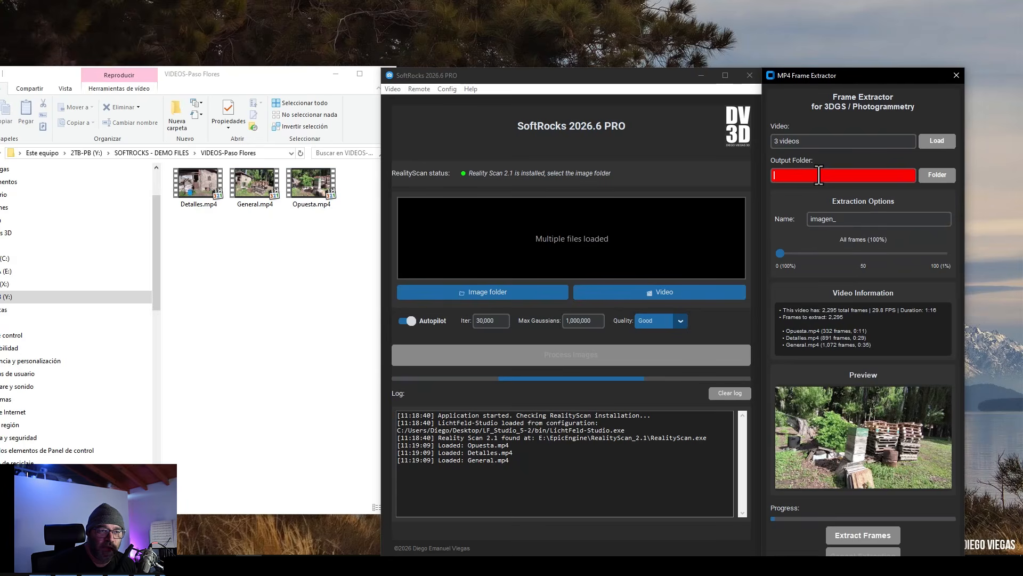
click(937, 179)
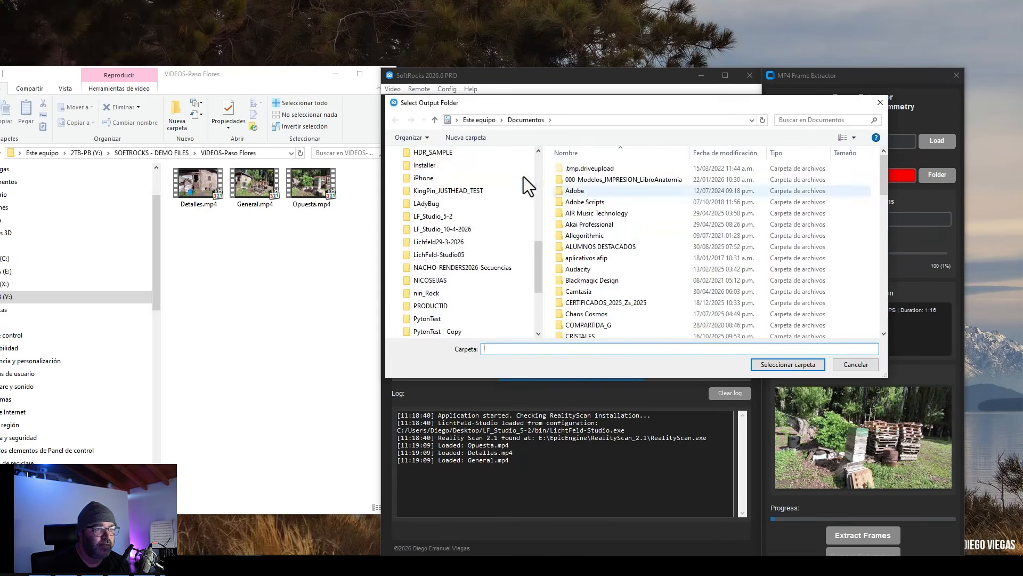
click(447, 119)
text(Y:\SOFTROCKS - DEMO FILES\VIDEOS-Paso Flores)
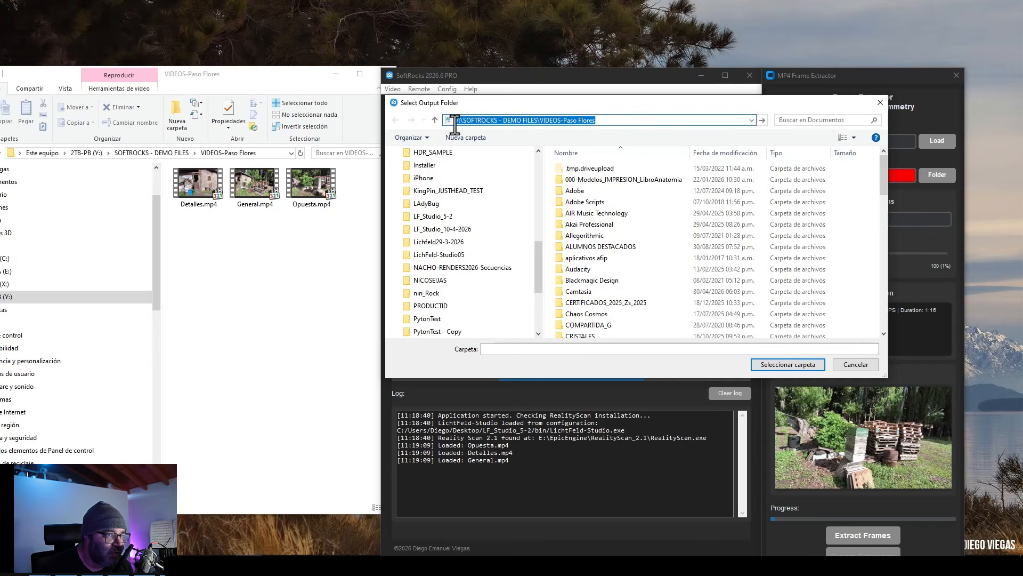
key(Return)
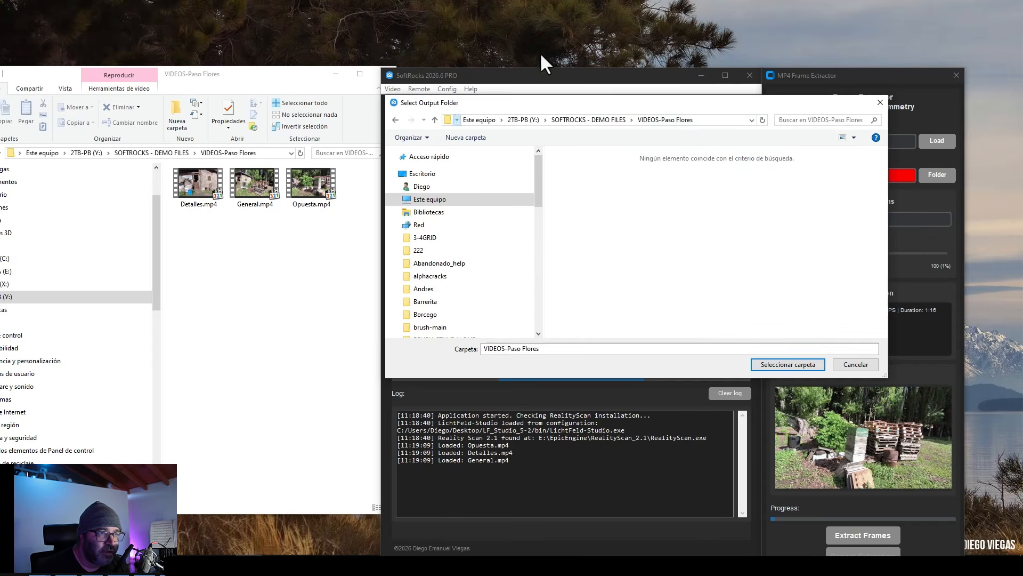
Create a new folder named IMAGES there and select it as the output folder.
click(482, 137)
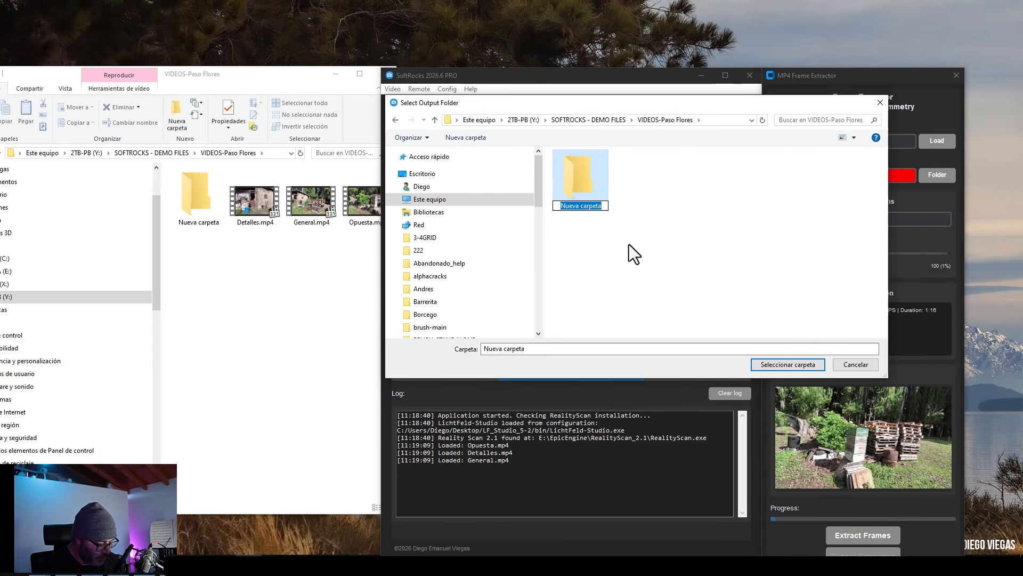
text(IMAGES)
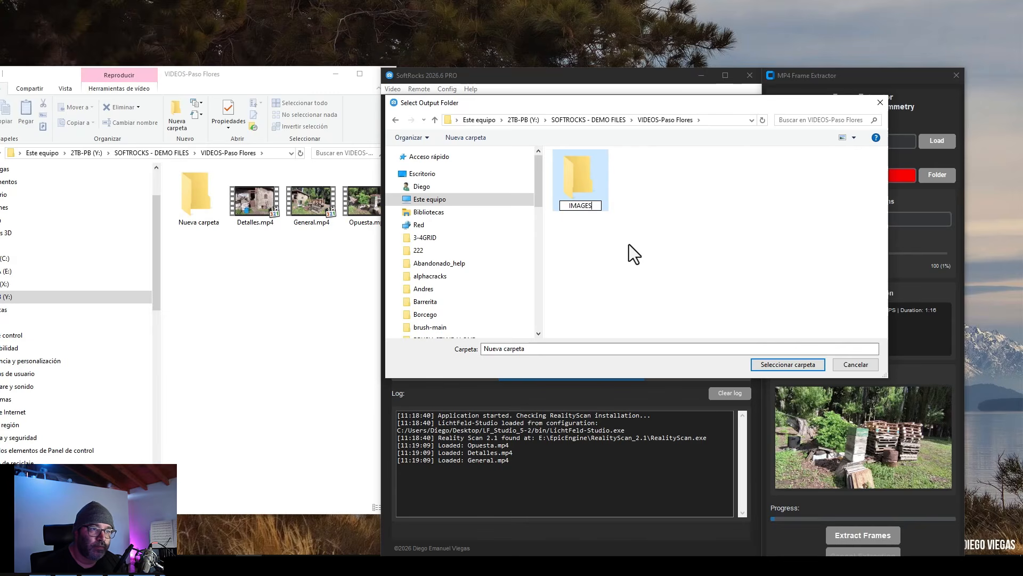
key(Return)
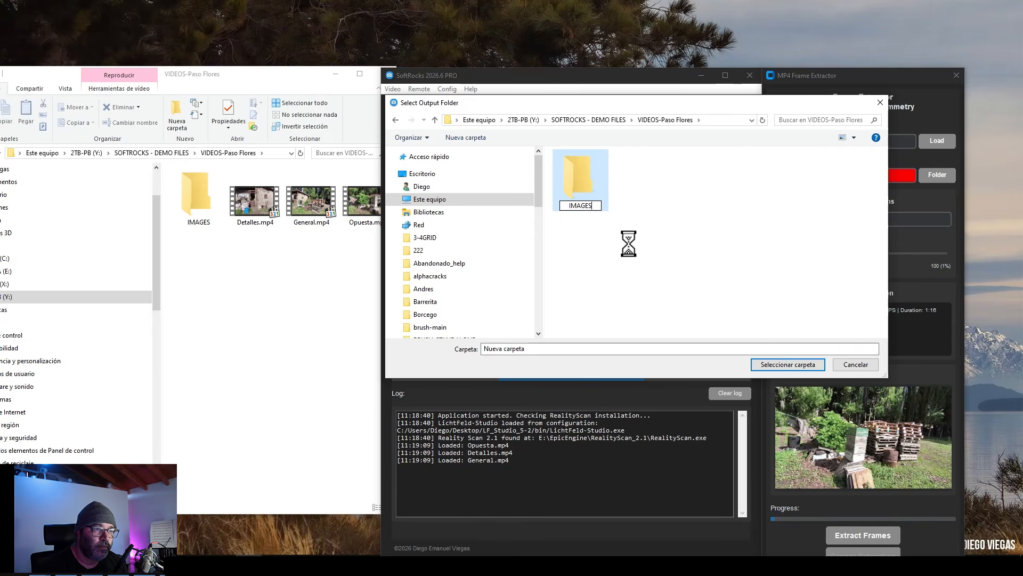
double_click(587, 199)
click(786, 366)
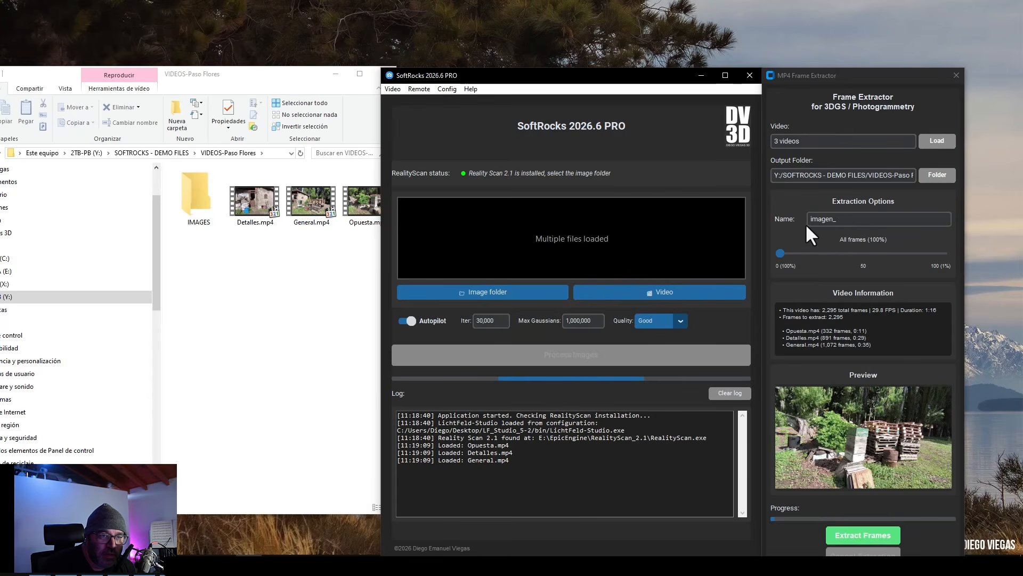
Extract frames named Finca_ from the videos, sampling every 8 frames.
double_click(831, 221)
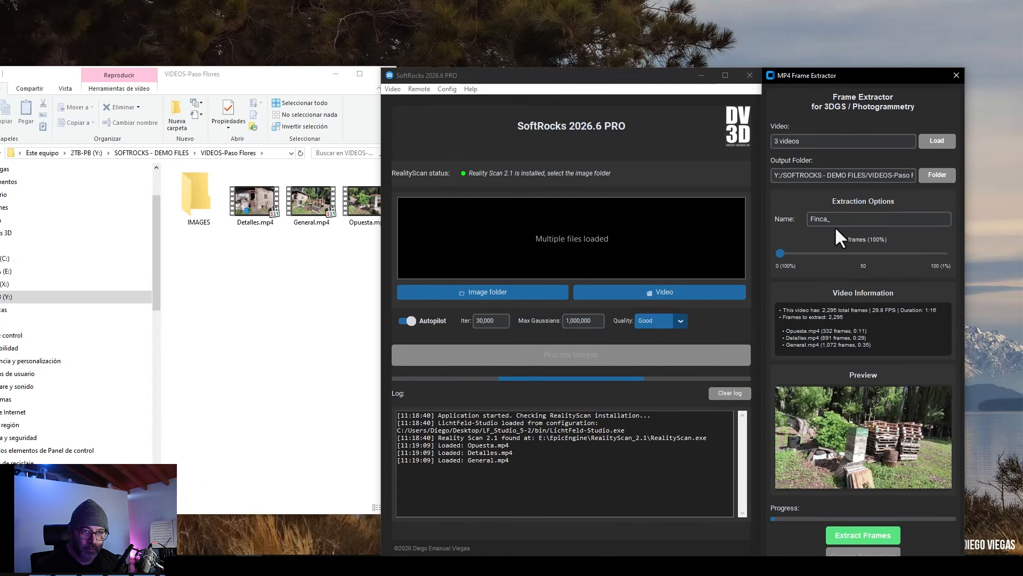
drag(781, 255, 793, 254)
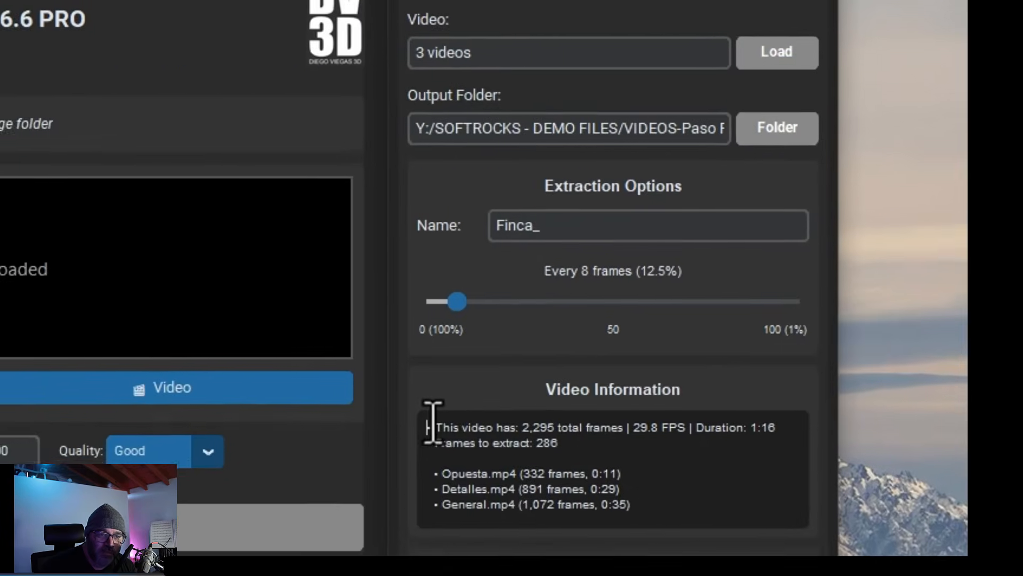
drag(430, 425, 493, 437)
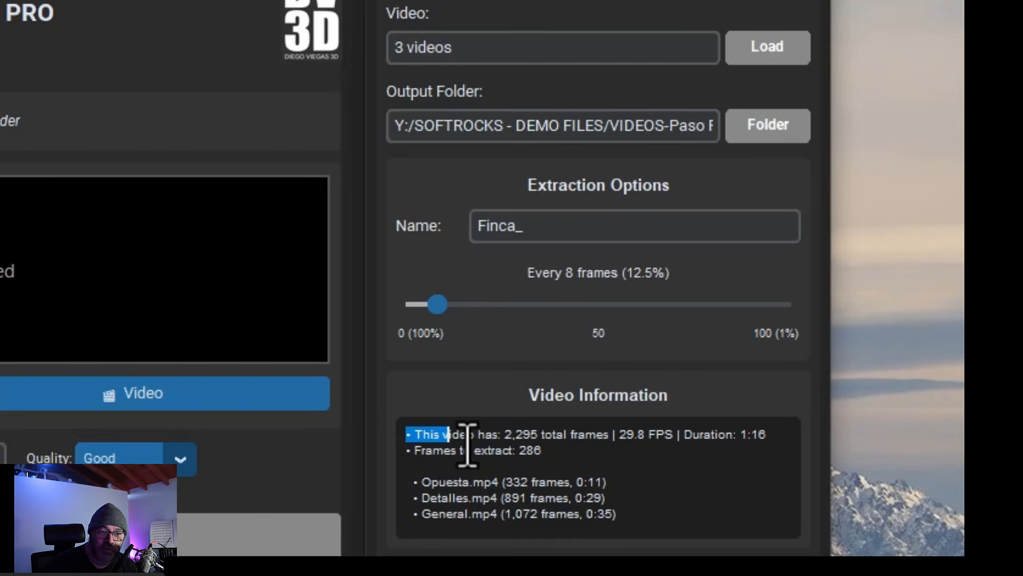
click(547, 453)
drag(548, 452, 414, 458)
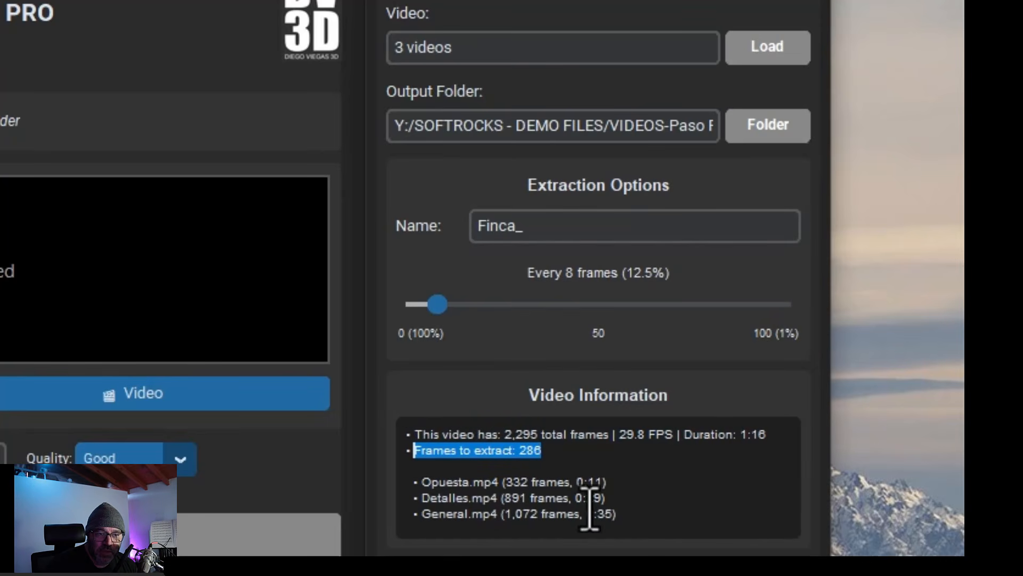
click(544, 452)
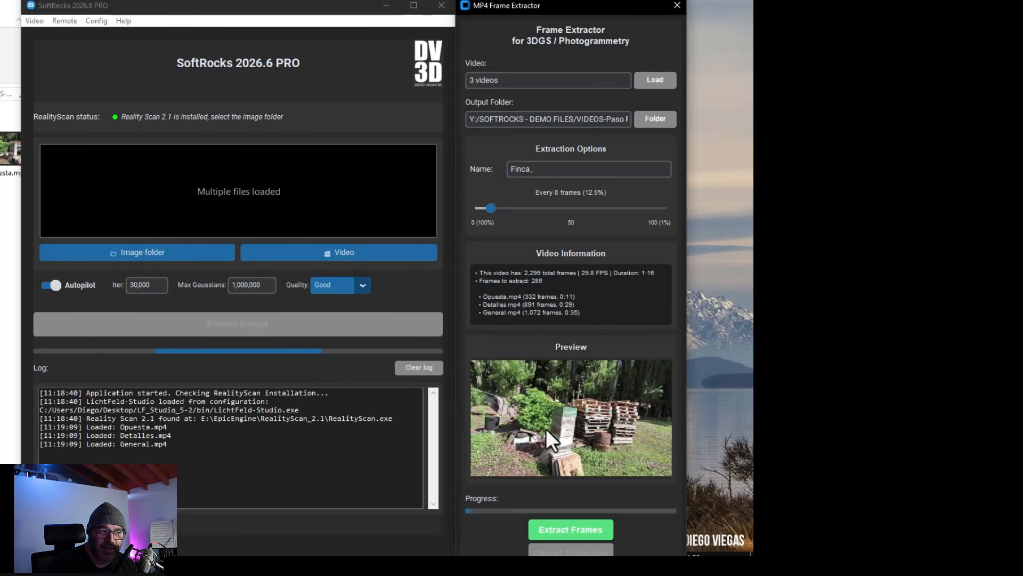
click(569, 530)
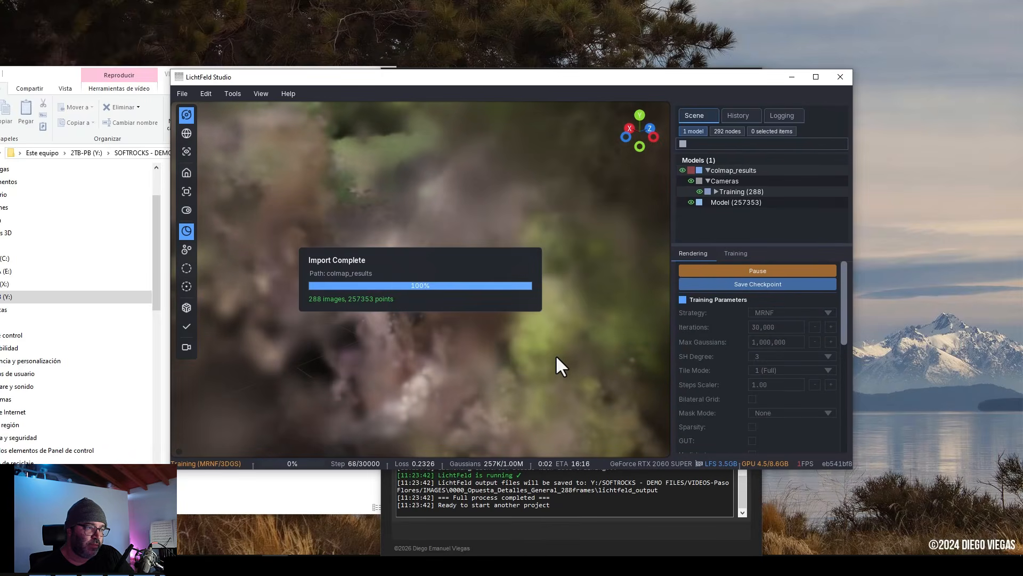
Orbit around the house splat while it trains in LichtFeld Studio.
drag(556, 354, 431, 257)
middle_drag(432, 257, 481, 326)
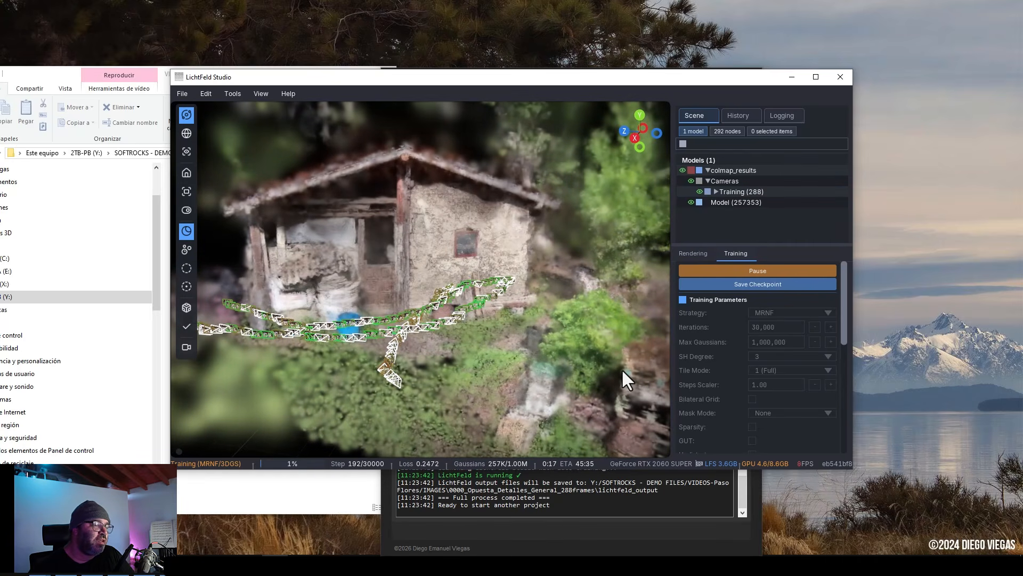
middle_drag(514, 276, 561, 369)
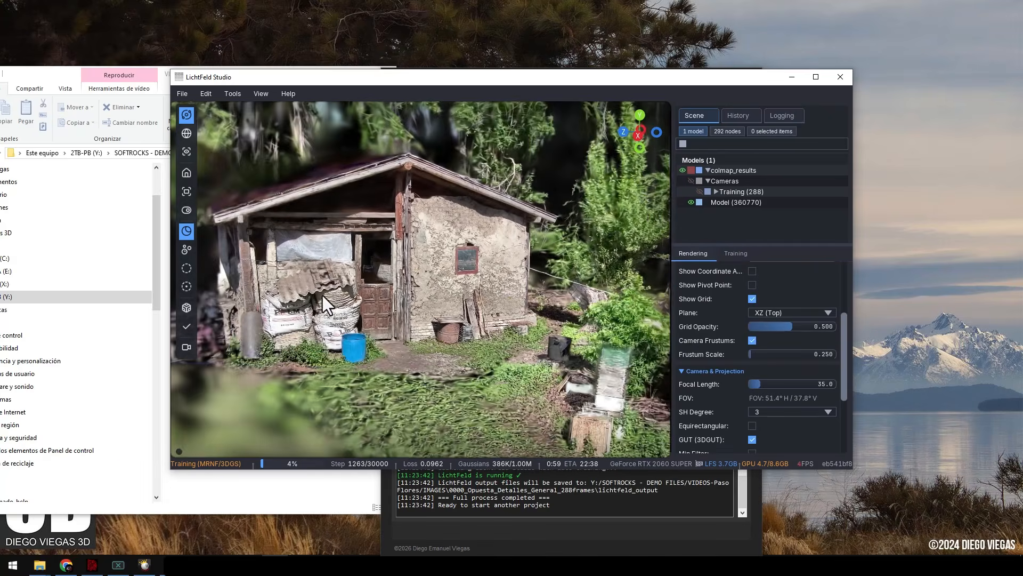
drag(322, 295, 399, 327)
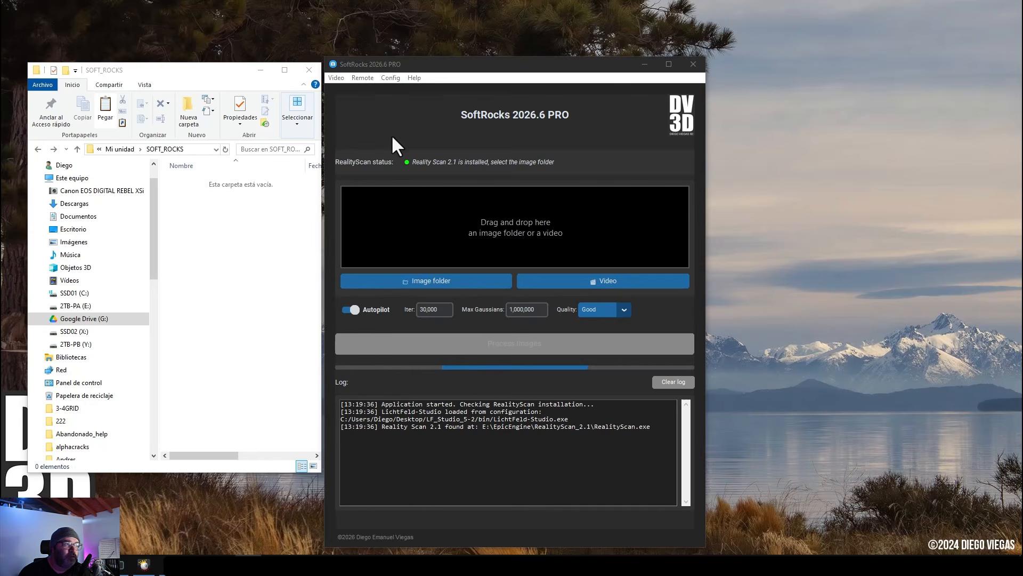
Set up remote monitoring of the Google Drive folder Mi unidad/SOFT_ROCKS, enable monitoring and accept.
click(364, 78)
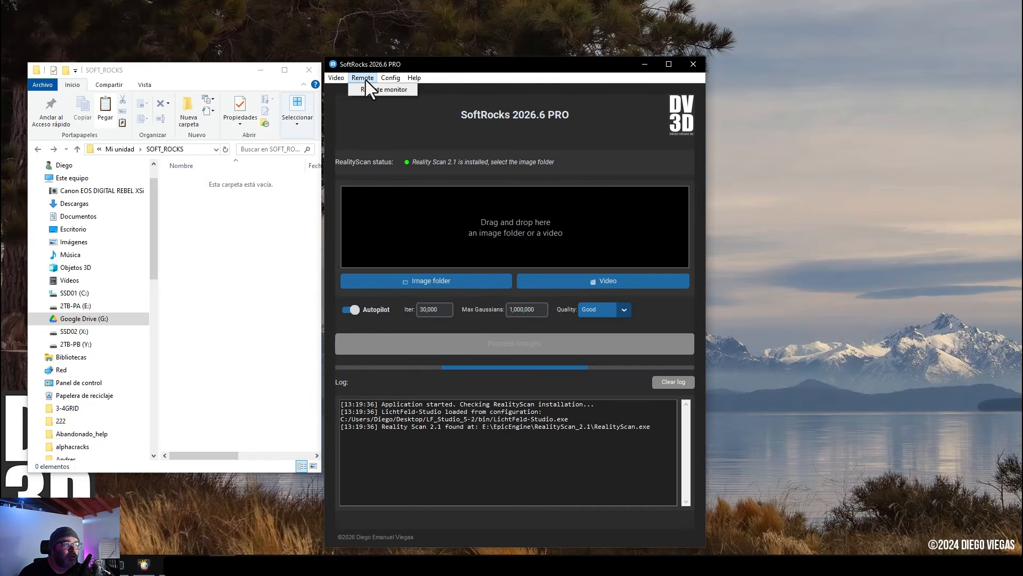
click(384, 89)
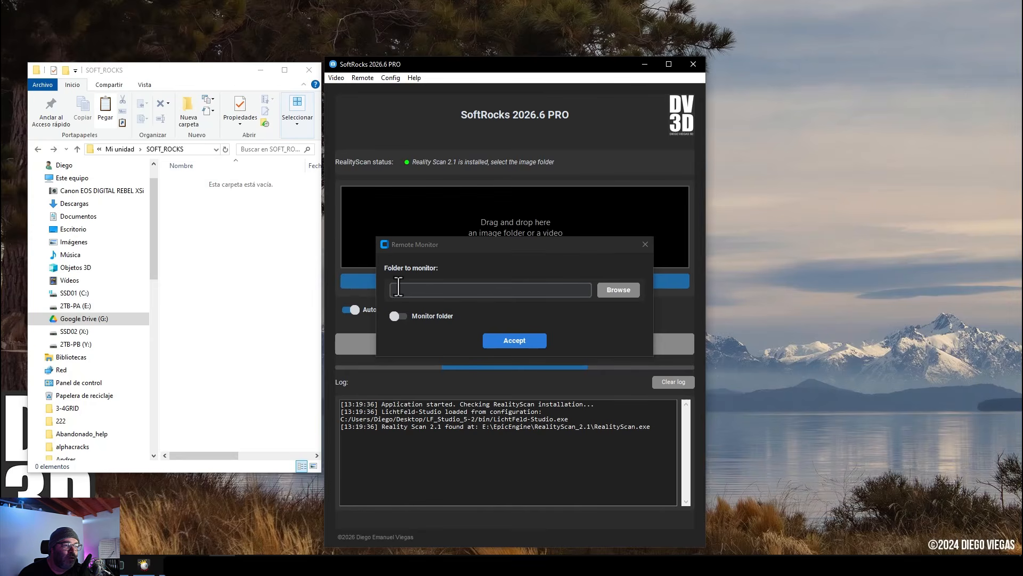
click(623, 292)
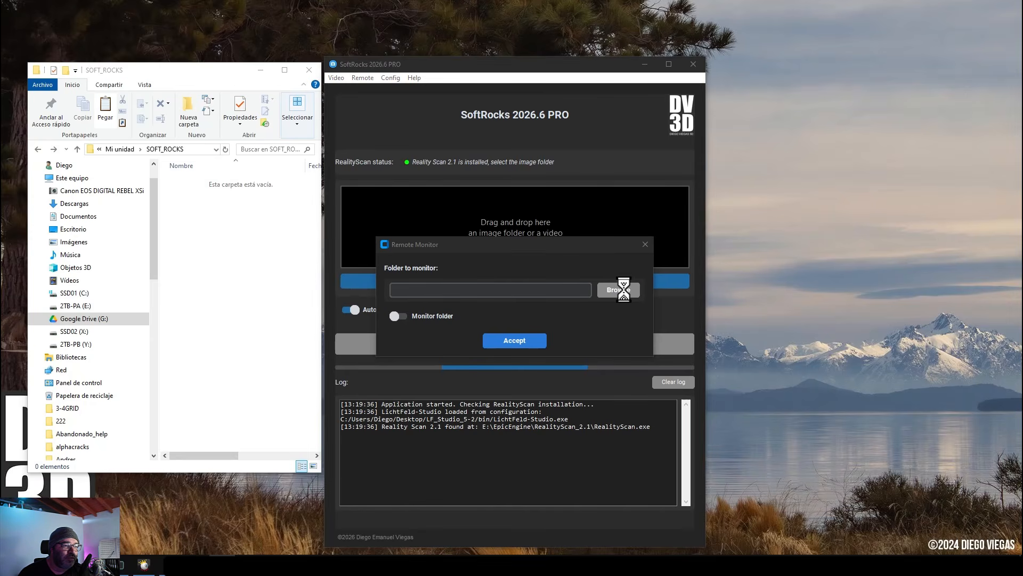
drag(533, 437, 520, 345)
click(465, 427)
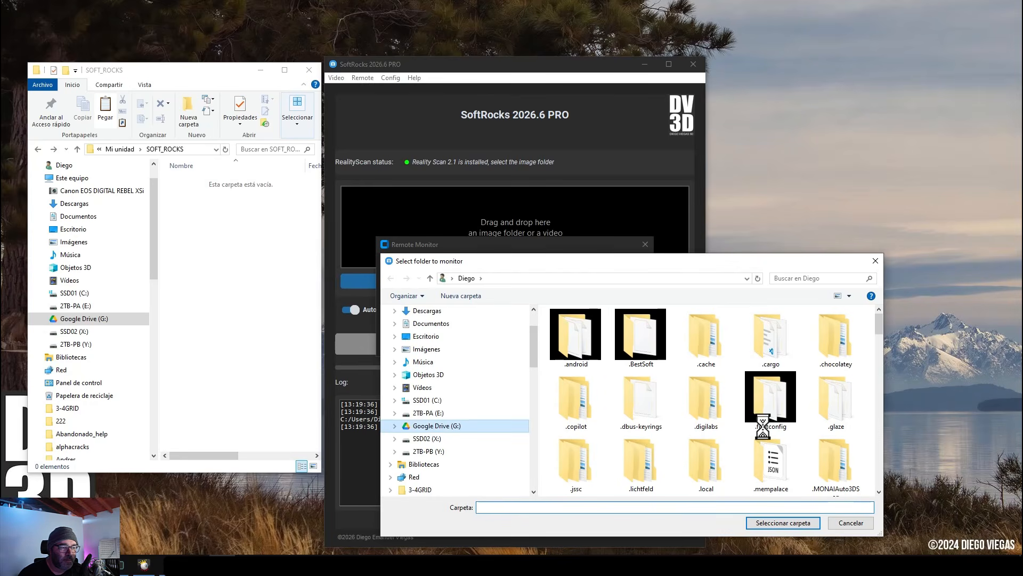
double_click(572, 350)
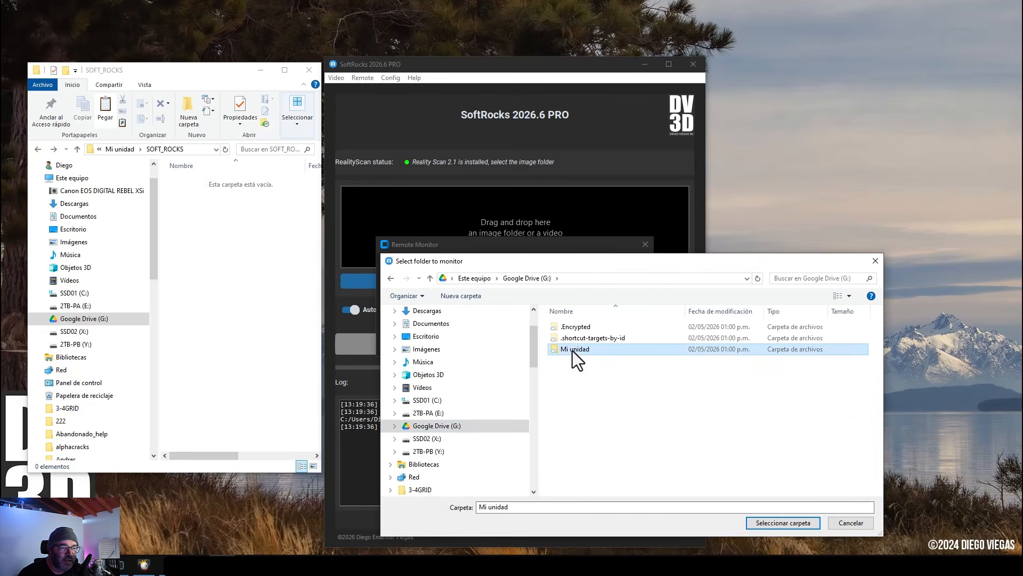
drag(879, 328, 890, 465)
double_click(600, 420)
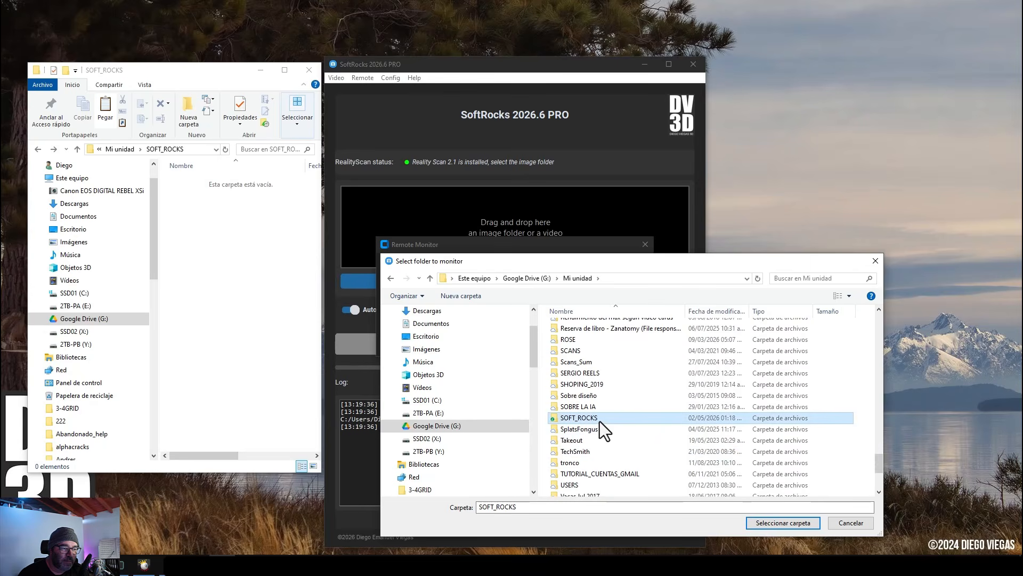
click(786, 522)
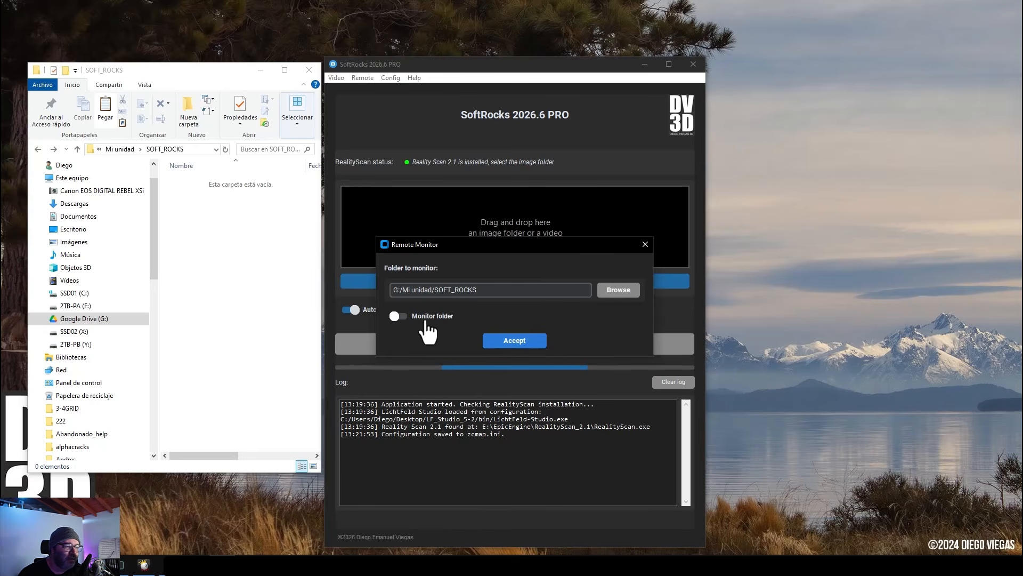
click(400, 317)
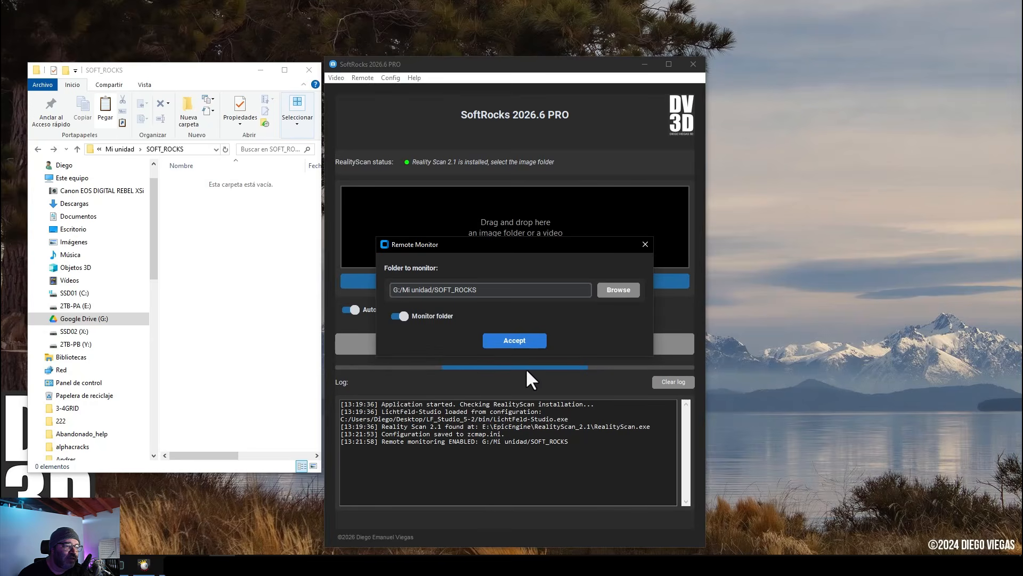
click(525, 347)
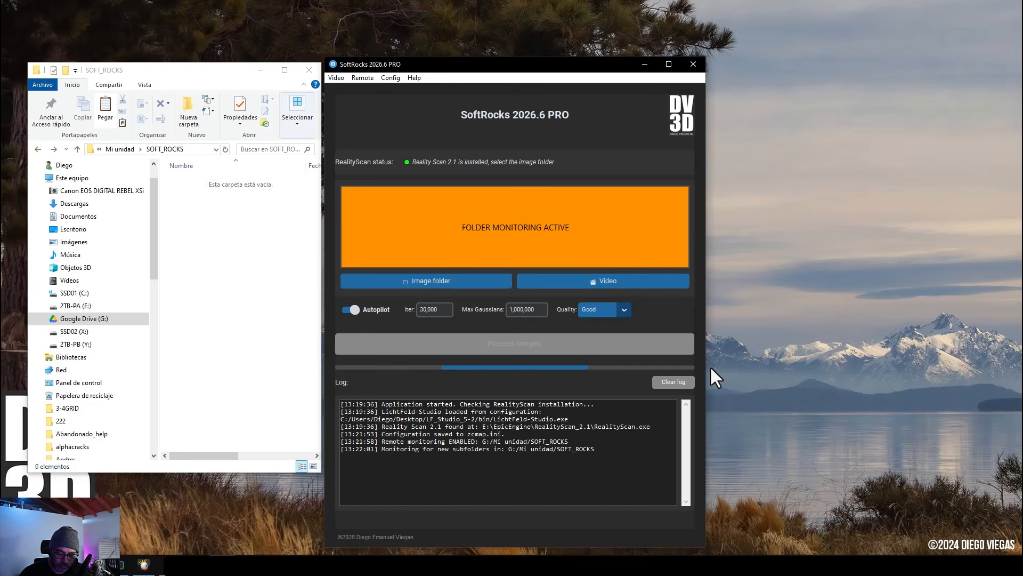
On the phone's Google Drive, move the Forest_secuencia folder into the monitored SOFT_ROCKS folder.
click(802, 249)
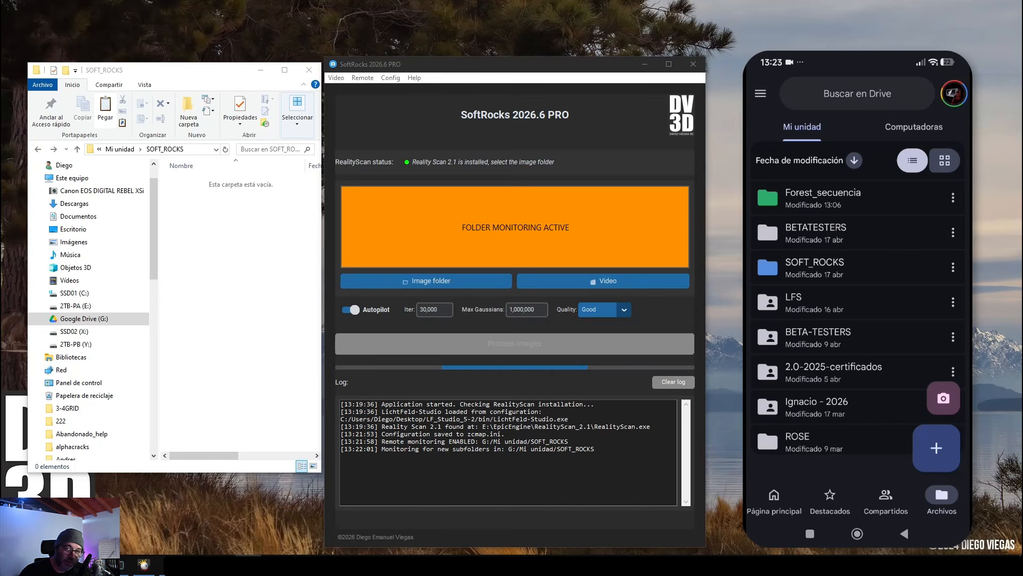
click(807, 202)
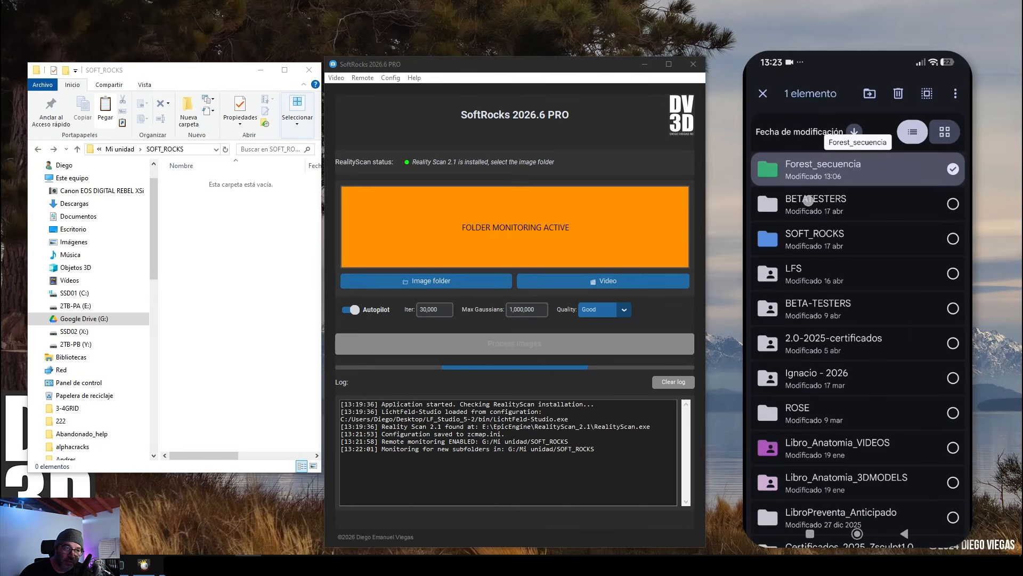
drag(813, 203, 846, 237)
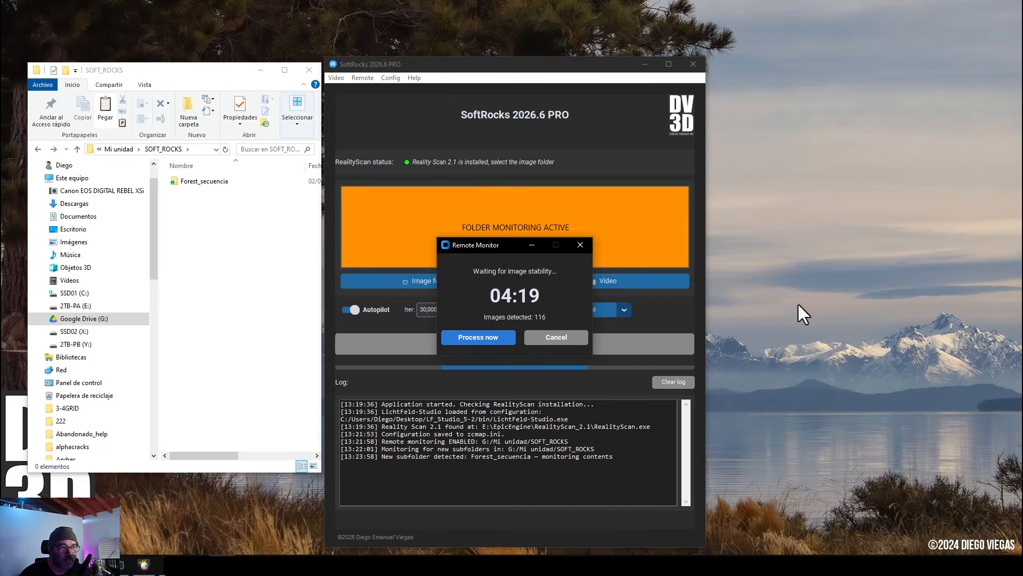
Process the detected Forest_secuencia images now, dismiss LichtFeld Studio's default-application prompt, and watch the training.
click(483, 337)
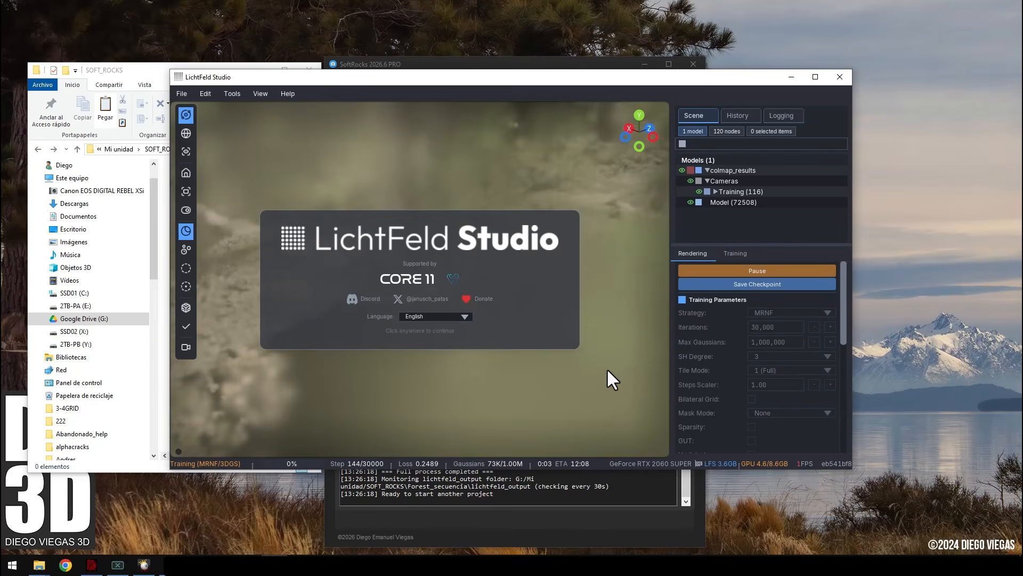
middle_drag(607, 367, 421, 384)
click(691, 181)
drag(843, 336, 843, 458)
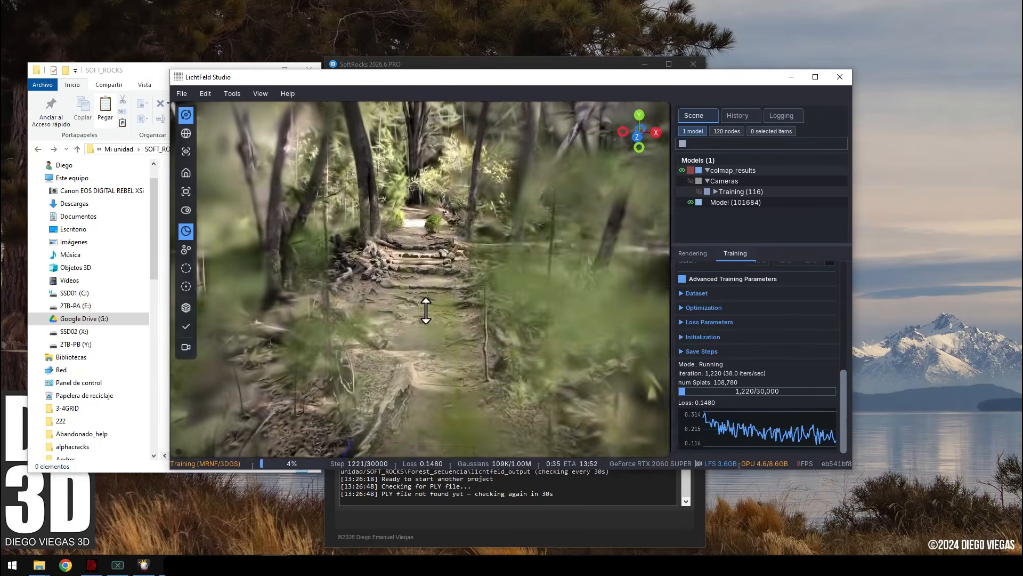
middle_drag(429, 297, 455, 362)
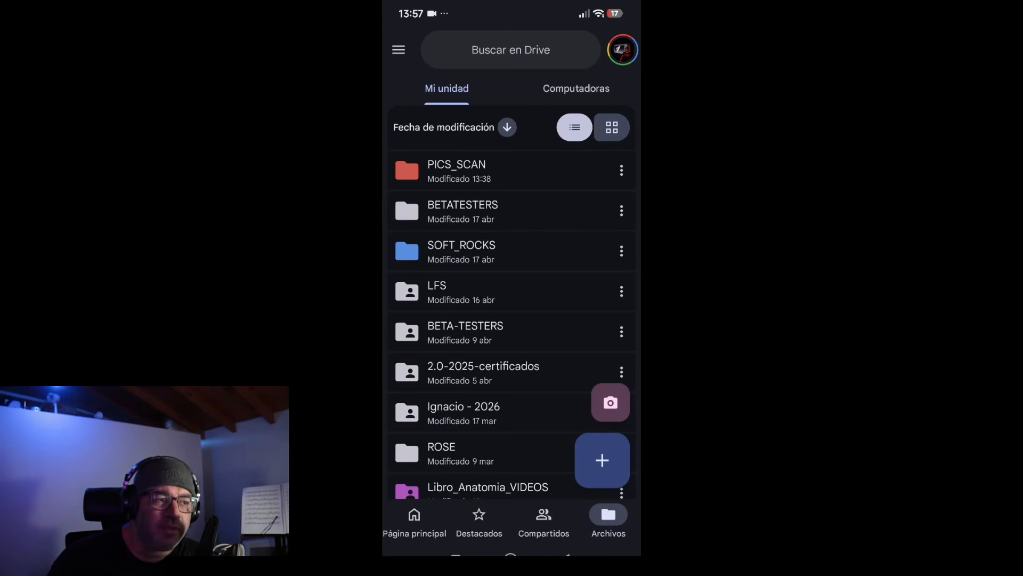
On the phone, open SOFT_ROCKS › Forest_secuencia › lichtfeld_output and try previewing splat_30000.html in Drive.
click(543, 249)
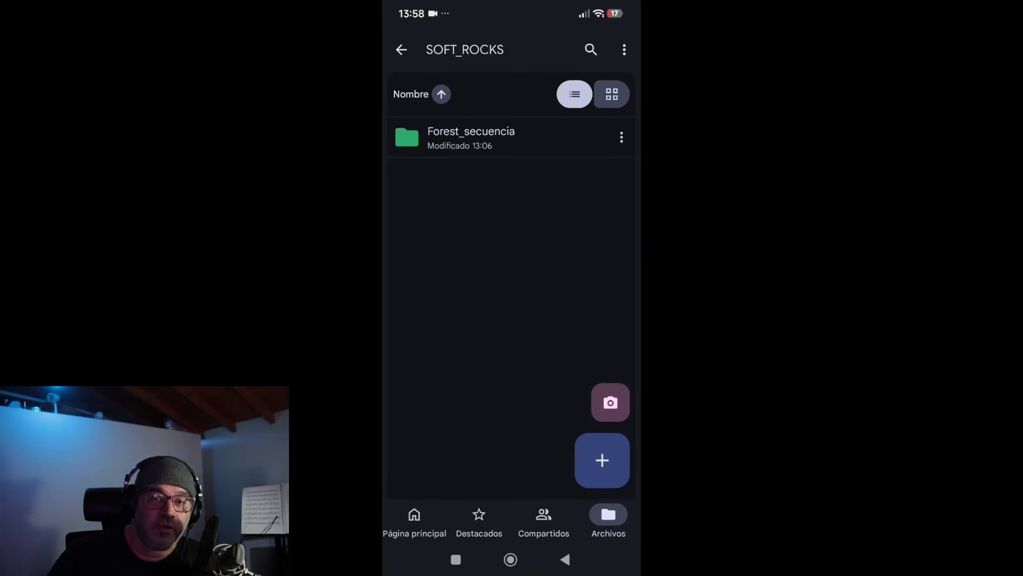
click(534, 137)
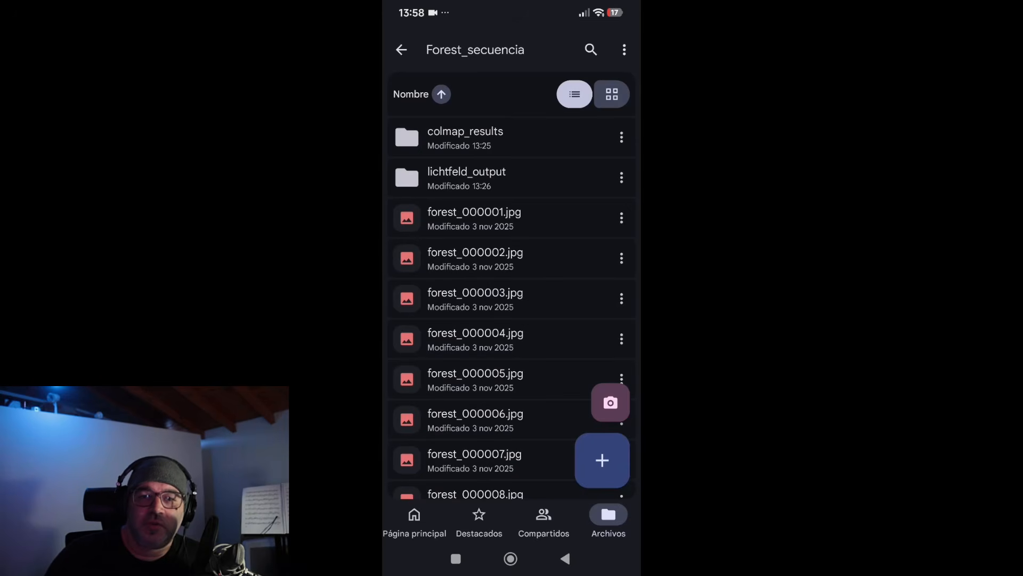
click(536, 174)
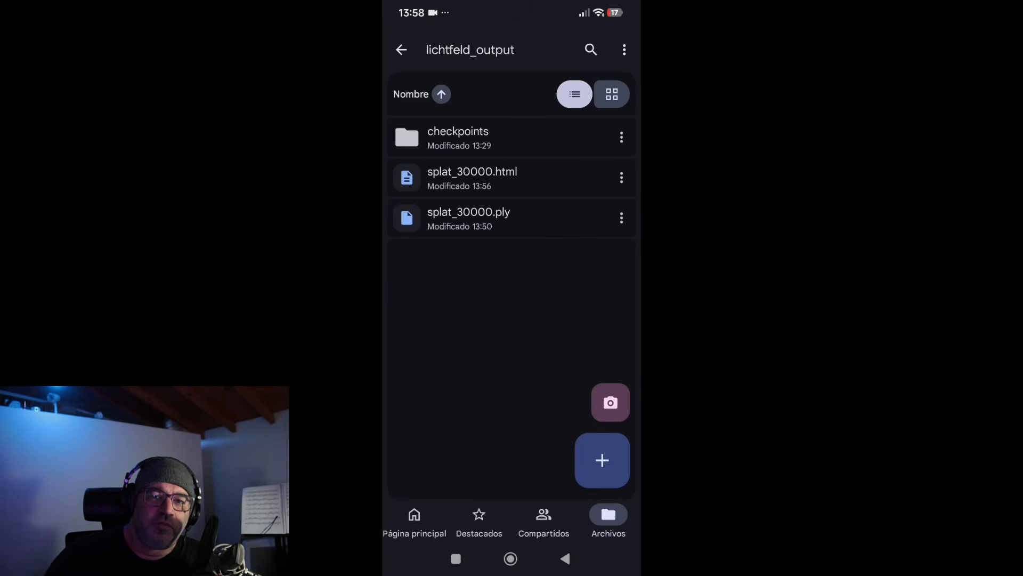
click(620, 181)
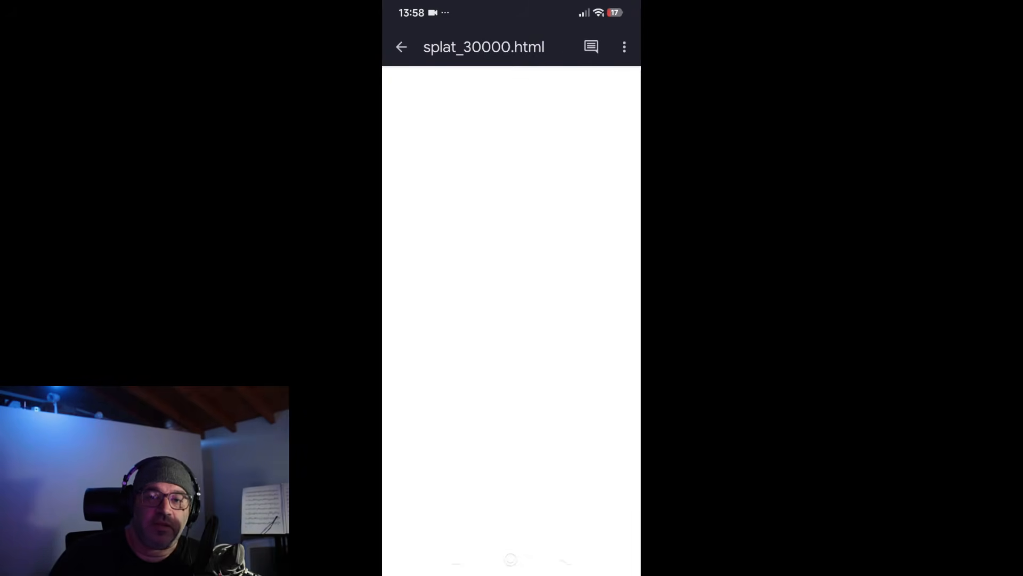
click(565, 558)
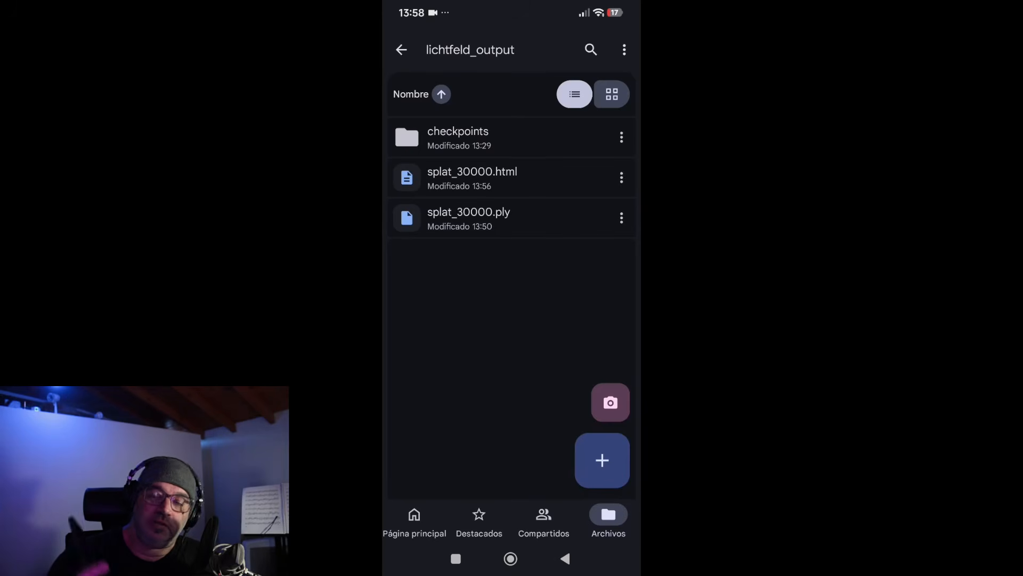
Open splat_30000.html with Chrome from the file's options.
click(621, 178)
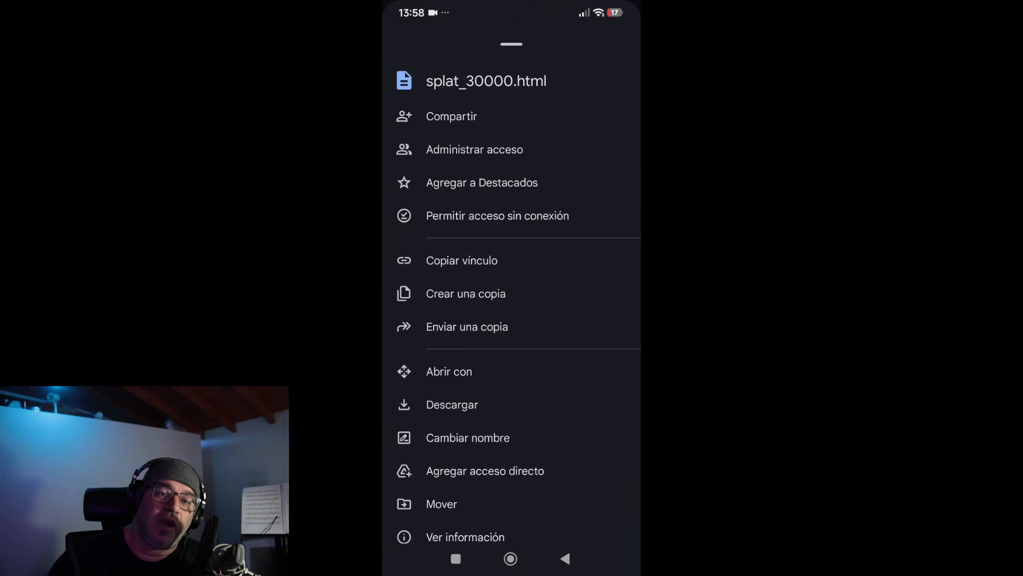
drag(598, 356, 598, 274)
click(449, 289)
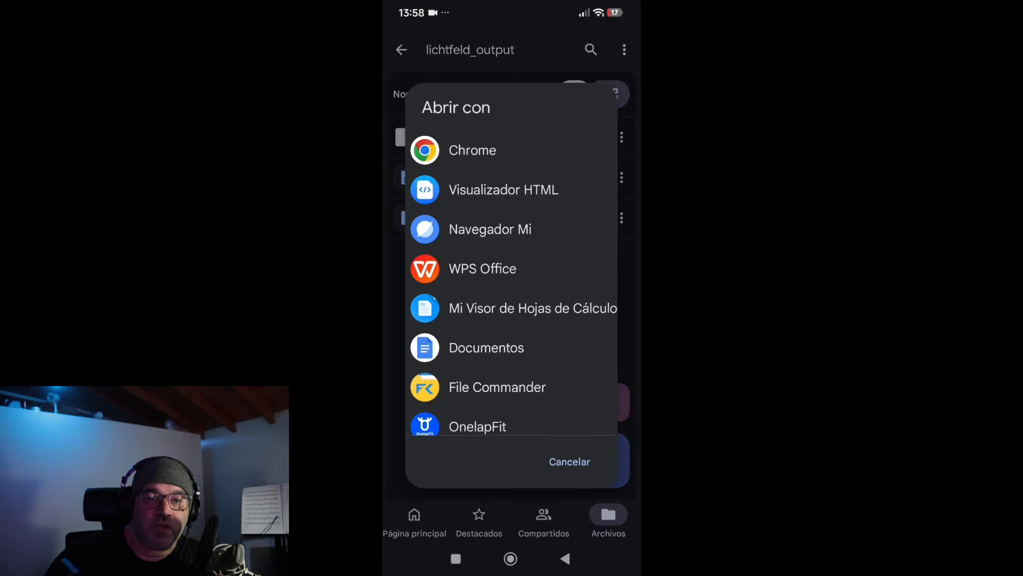
click(472, 151)
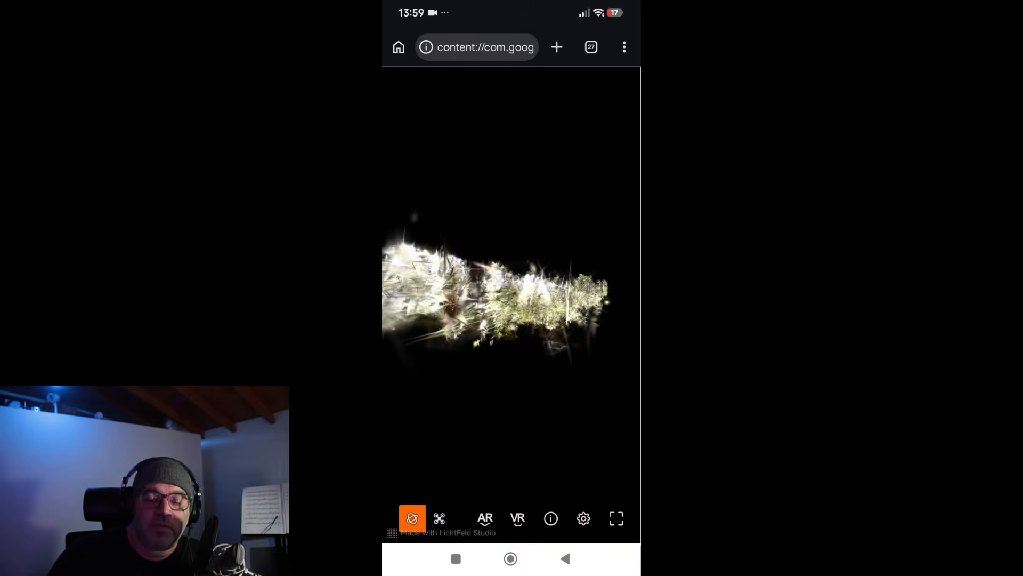
Orbit and zoom around the forest splat in the browser viewer.
drag(525, 355, 475, 307)
scroll(533, 274, up, 10)
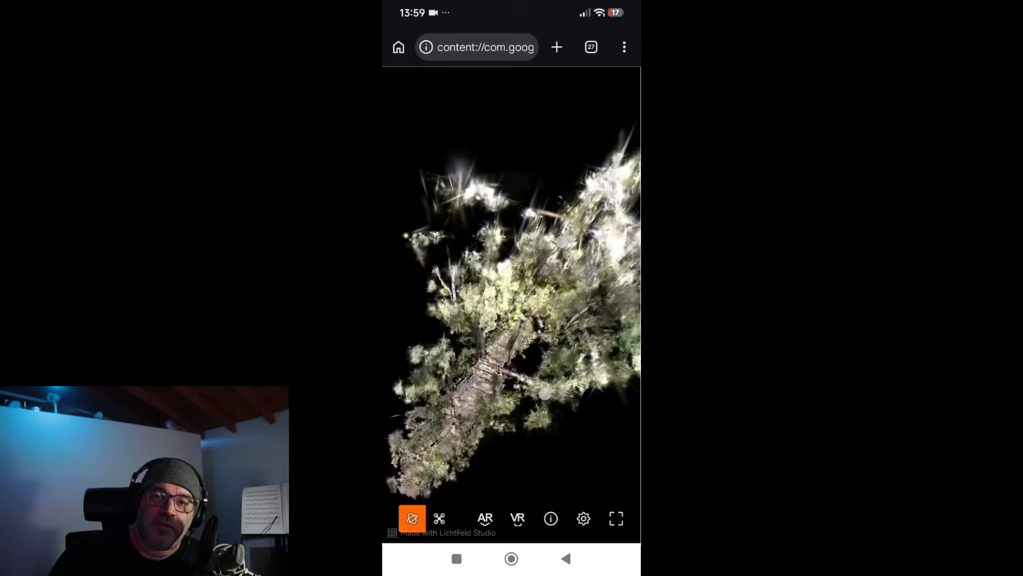
drag(541, 228, 573, 317)
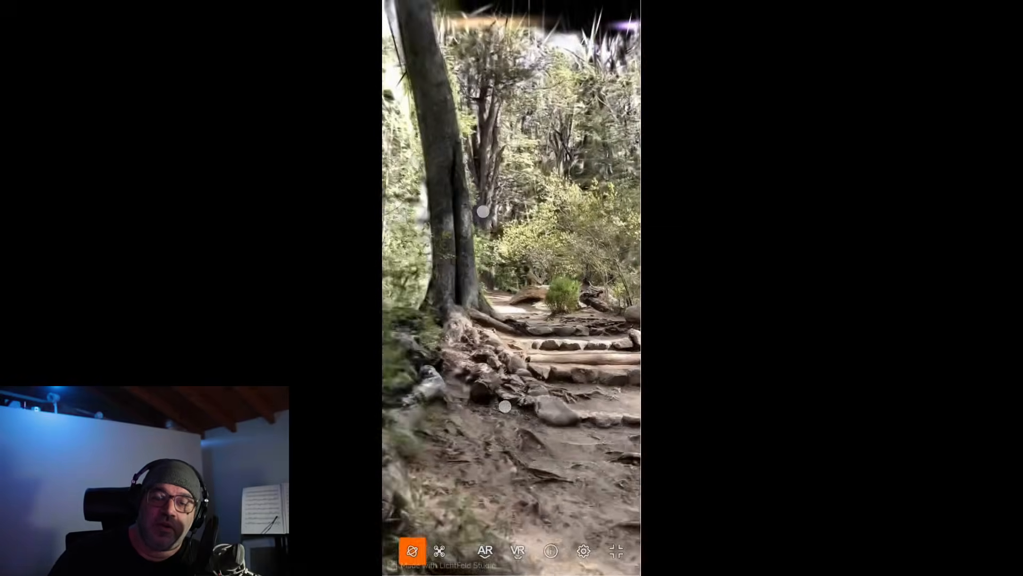
scroll(479, 308, down, 3)
scroll(479, 307, down, 5)
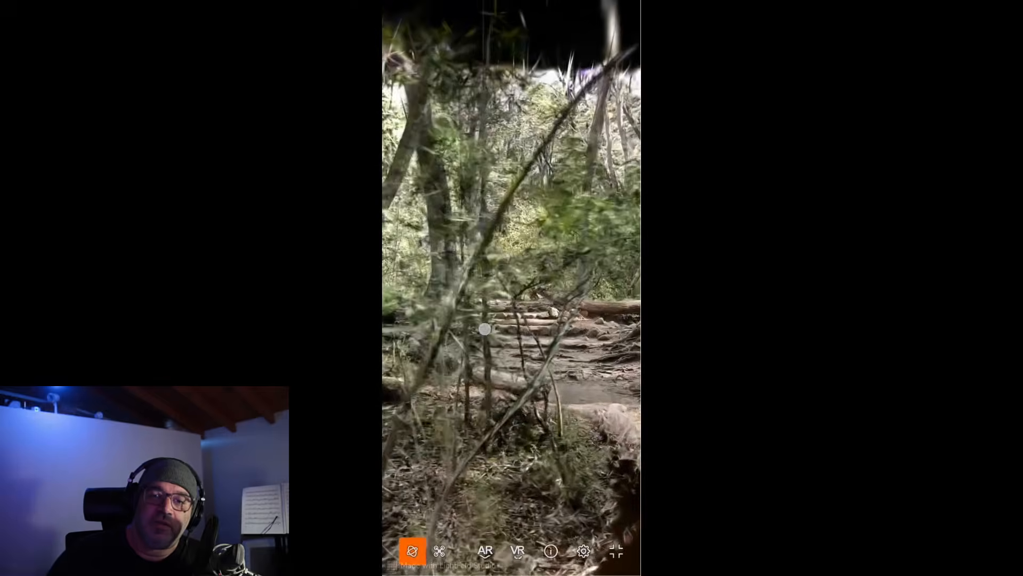
drag(555, 322, 538, 389)
scroll(442, 330, down, 3)
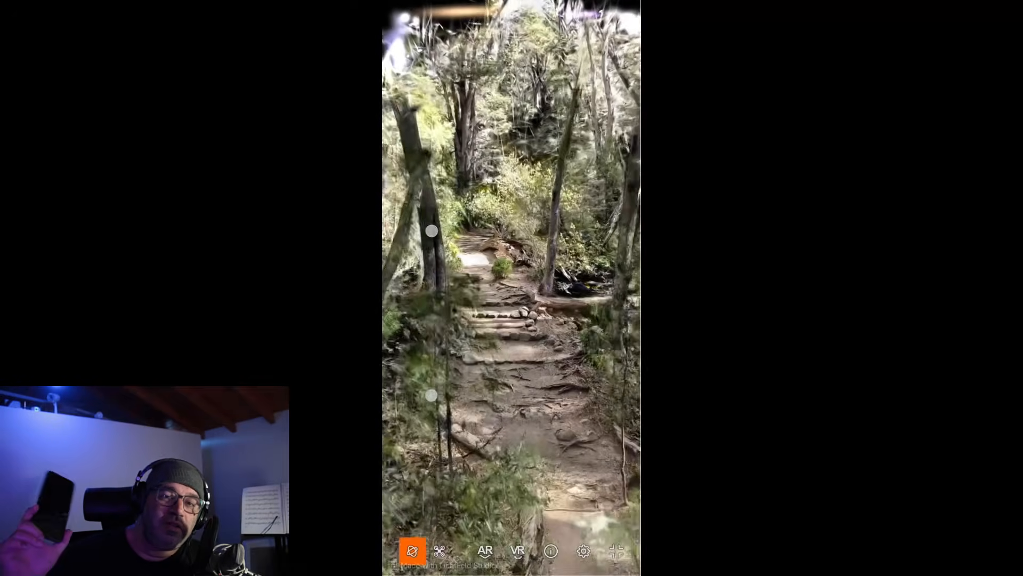
Fly along the forest path in the viewer's fly mode, then return to orbit mode and orbit.
click(439, 551)
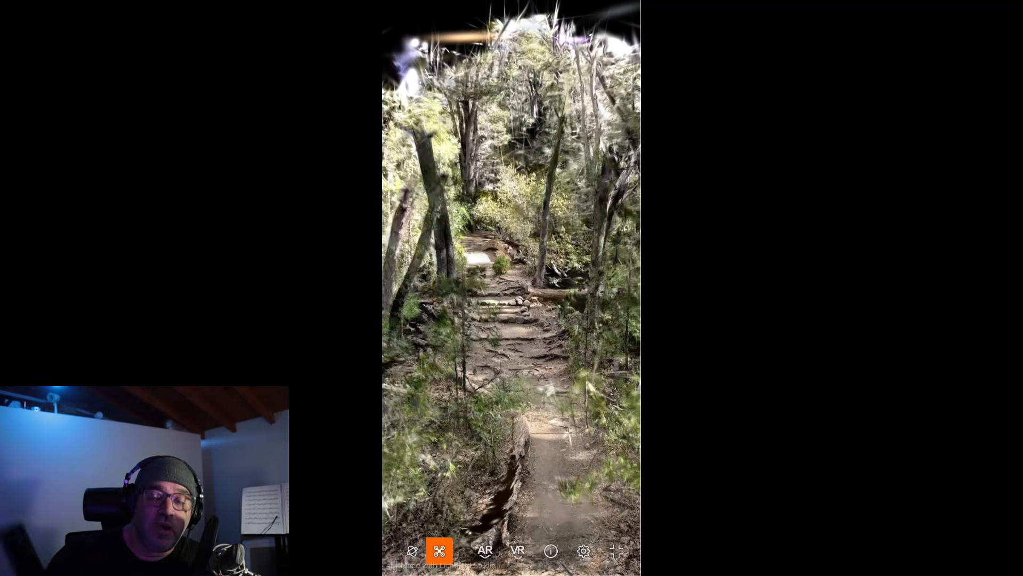
drag(439, 323, 450, 331)
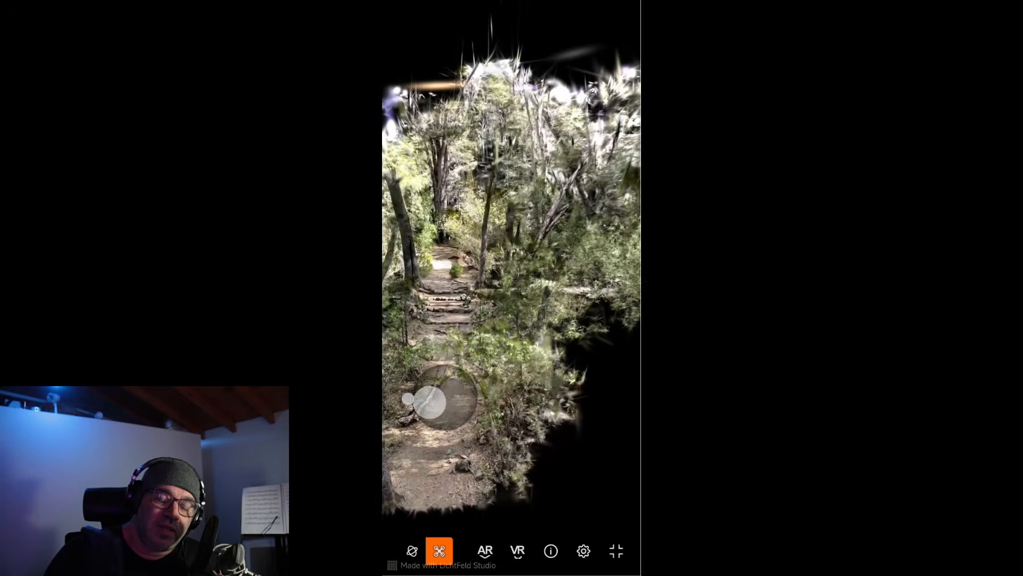
drag(489, 230, 532, 408)
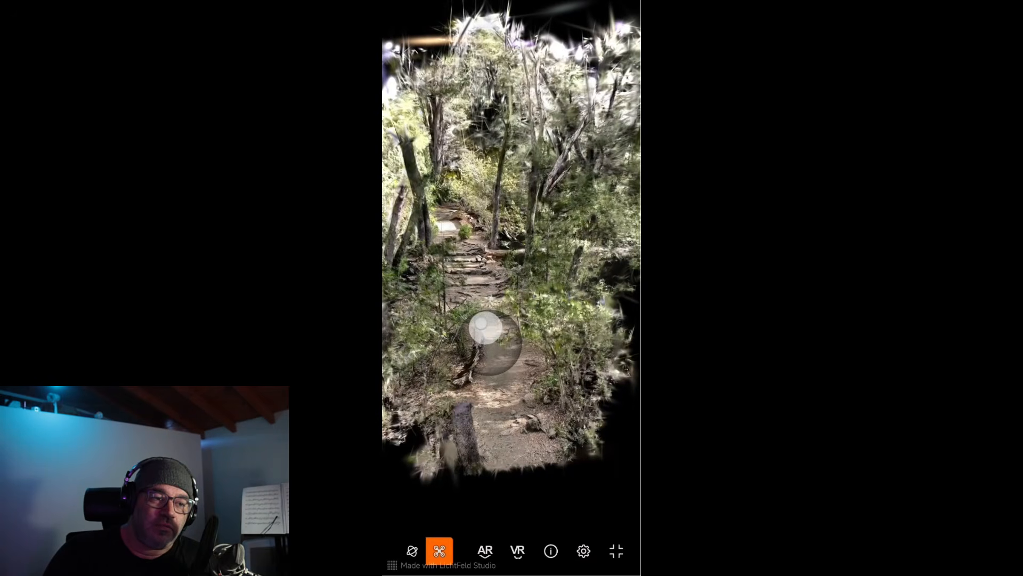
mouse_move(475, 312)
mouse_down()
mouse_move(495, 311)
mouse_move(480, 311)
mouse_move(487, 303)
mouse_up()
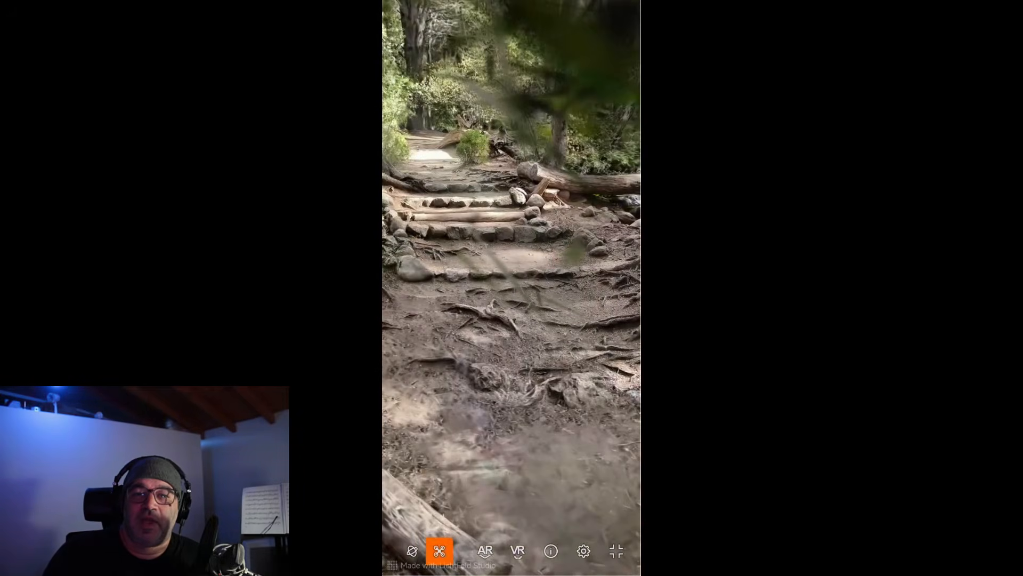
click(412, 550)
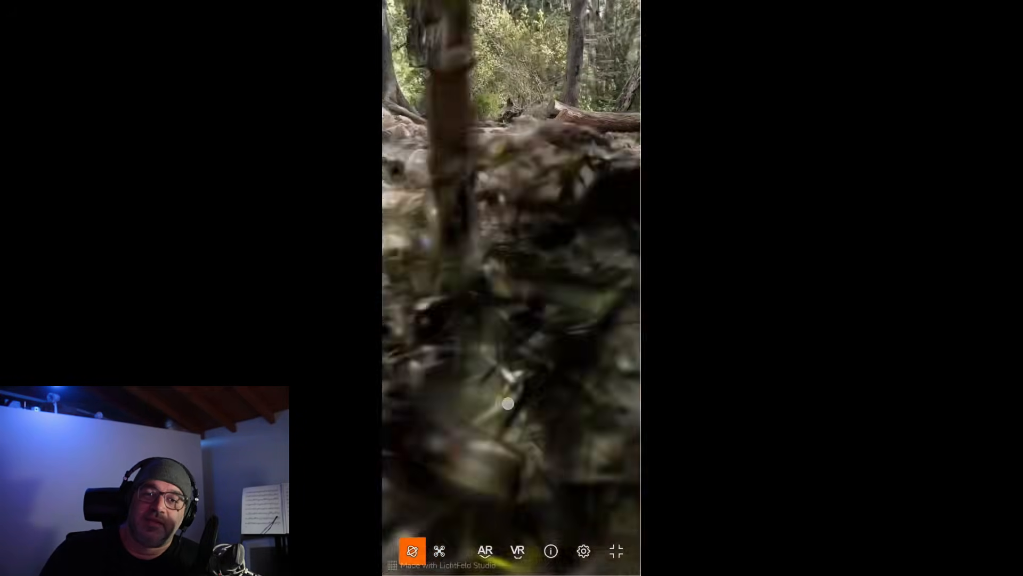
drag(471, 310, 434, 343)
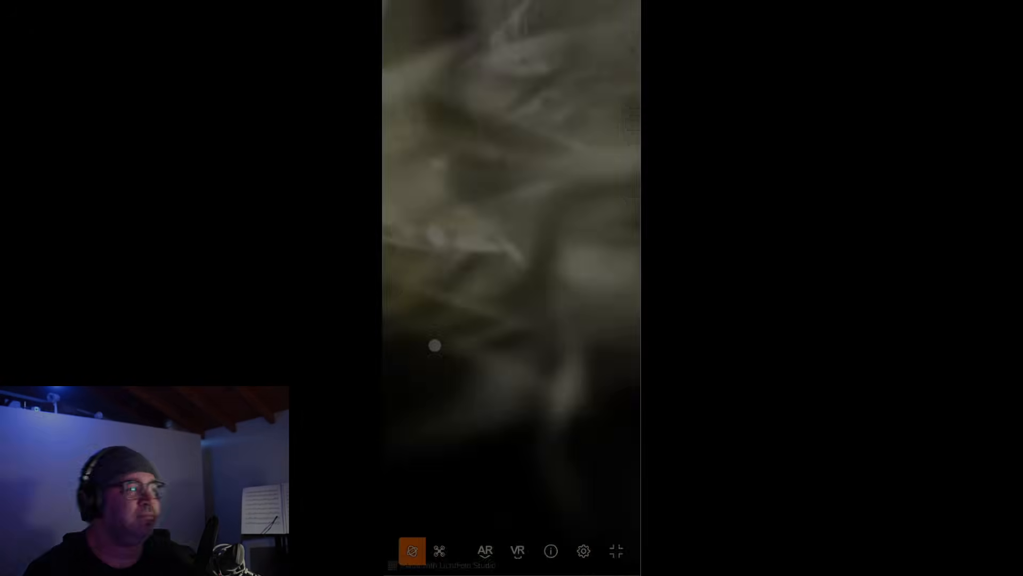